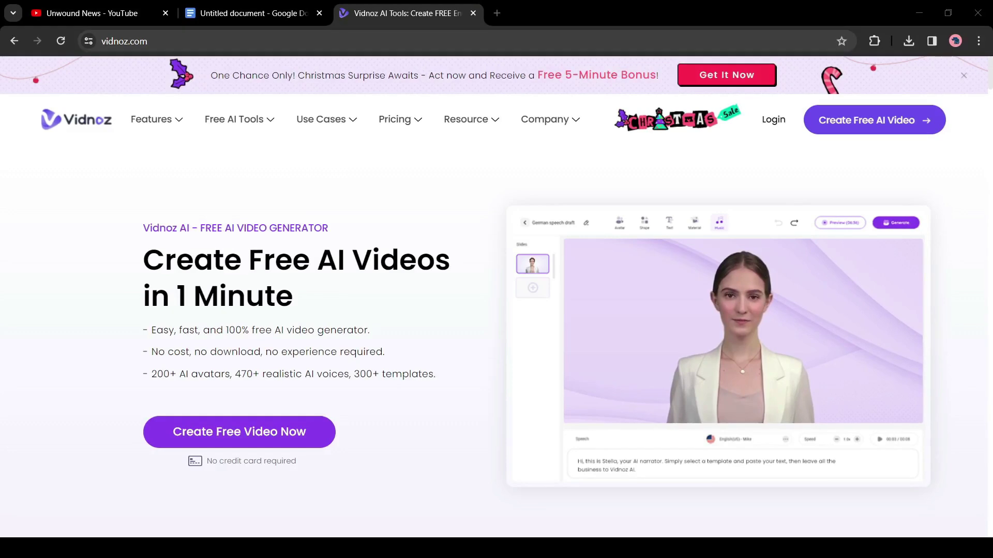
Look over the Vidnoz homepage and the template and avatar sections of its app's home page.
{"action": "scroll", "coordinate": [153, 307], "scroll_direction": "down", "scroll_amount": 15}
{"action": "scroll", "coordinate": [155, 305], "scroll_direction": "down", "scroll_amount": 15}
{"action": "scroll", "coordinate": [154, 301], "scroll_direction": "down", "scroll_amount": 15}
{"action": "scroll", "coordinate": [154, 305], "scroll_direction": "down", "scroll_amount": 15}
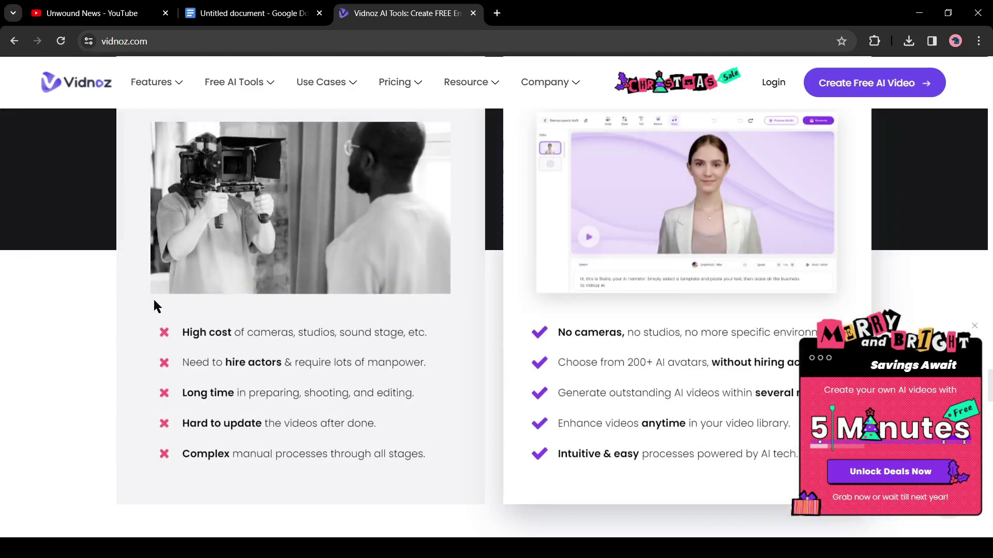
{"action": "scroll", "coordinate": [938, 240], "scroll_direction": "up", "scroll_amount": 16}
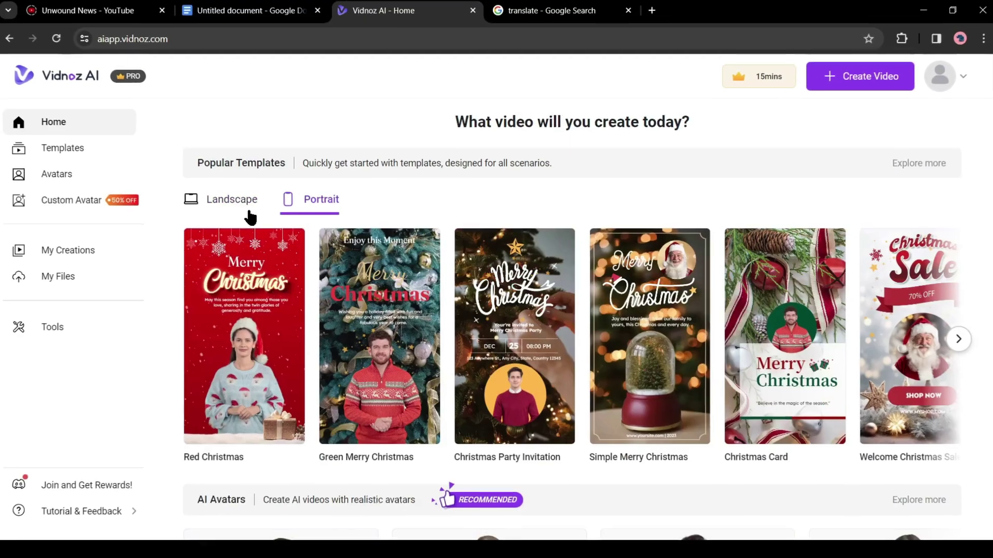
{"action": "scroll", "coordinate": [283, 277], "scroll_direction": "down", "scroll_amount": 6}
{"action": "scroll", "coordinate": [283, 277], "scroll_direction": "down", "scroll_amount": 5}
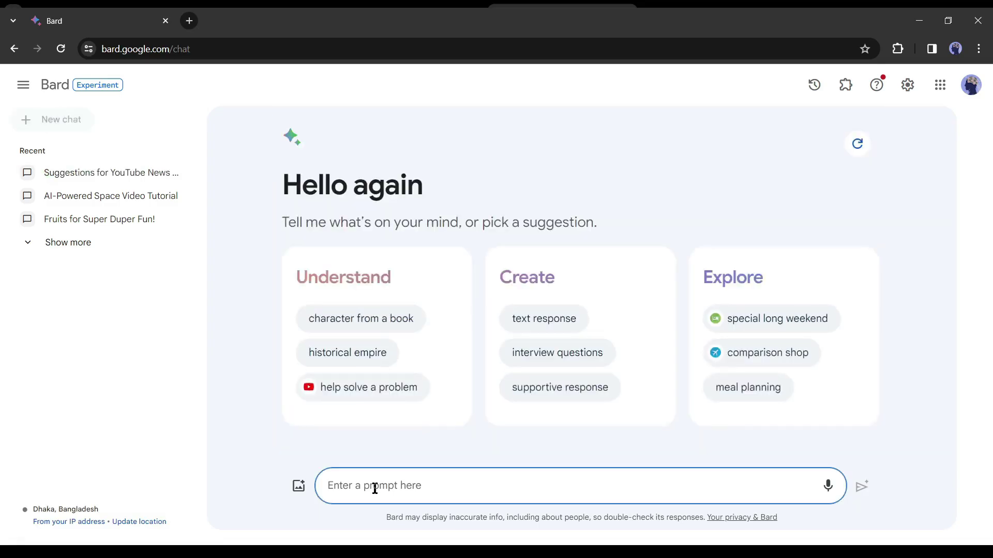
{"action": "type", "text": "rewrite the news article"}
{"action": "type", "text": "https://www.axios.com/2023/12/13/elon-musk-school-university-college-tax-filings"}
{"action": "key", "text": "Return"}
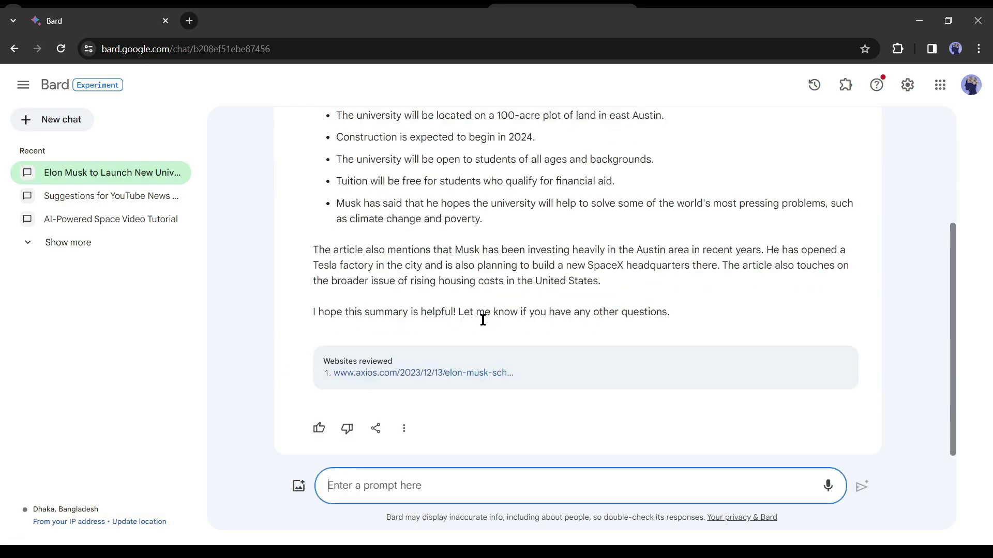
Prompt Bard with "Write a fresh news article from this summary" and select the opening text of the generated article.
{"action": "type", "text": "Write a fresh news article from this summary"}
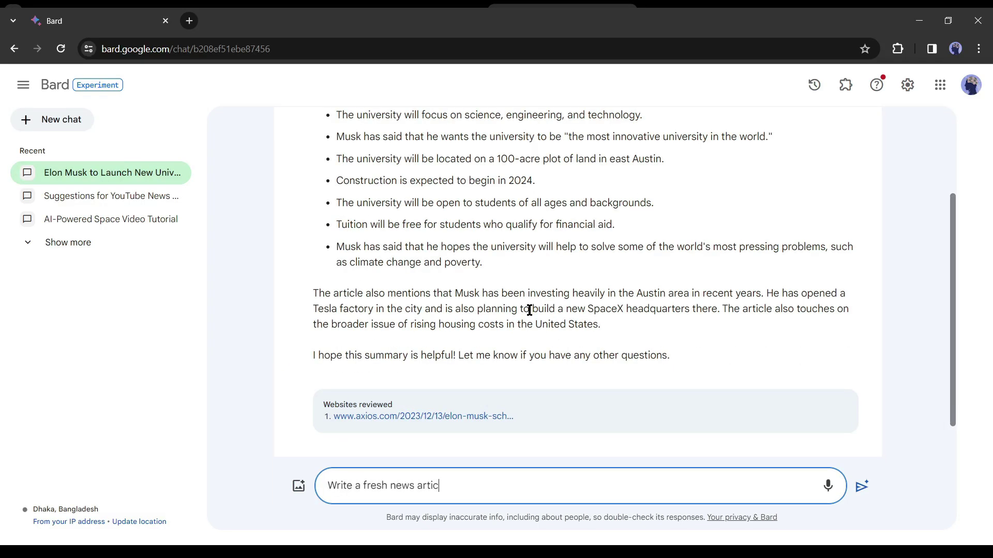
{"action": "key", "text": "Return"}
{"action": "scroll", "coordinate": [470, 278], "scroll_direction": "down", "scroll_amount": 5}
{"action": "scroll", "coordinate": [469, 279], "scroll_direction": "down", "scroll_amount": 4}
{"action": "scroll", "coordinate": [495, 370], "scroll_direction": "up", "scroll_amount": 12}
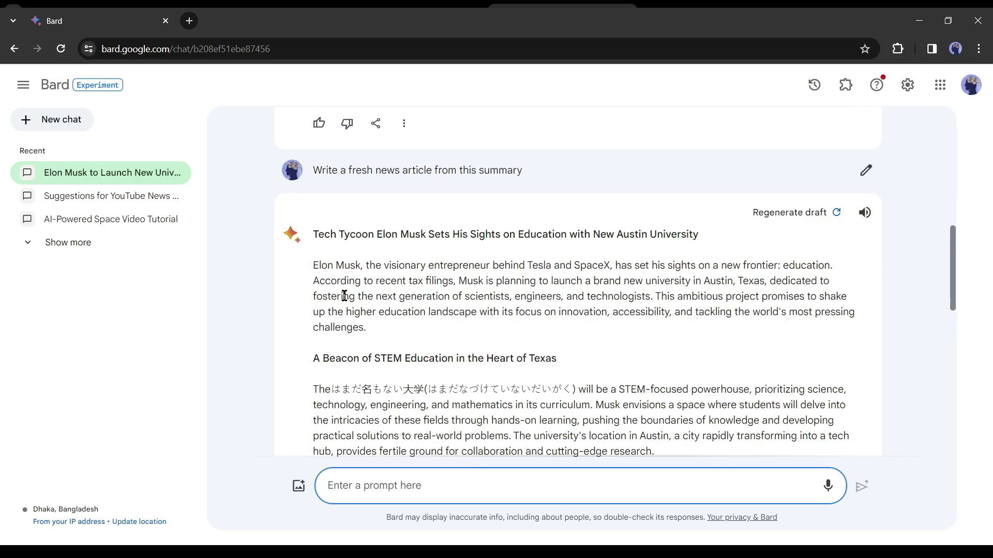
{"action": "left_click_drag", "start_coordinate": [315, 268], "coordinate": [627, 383]}
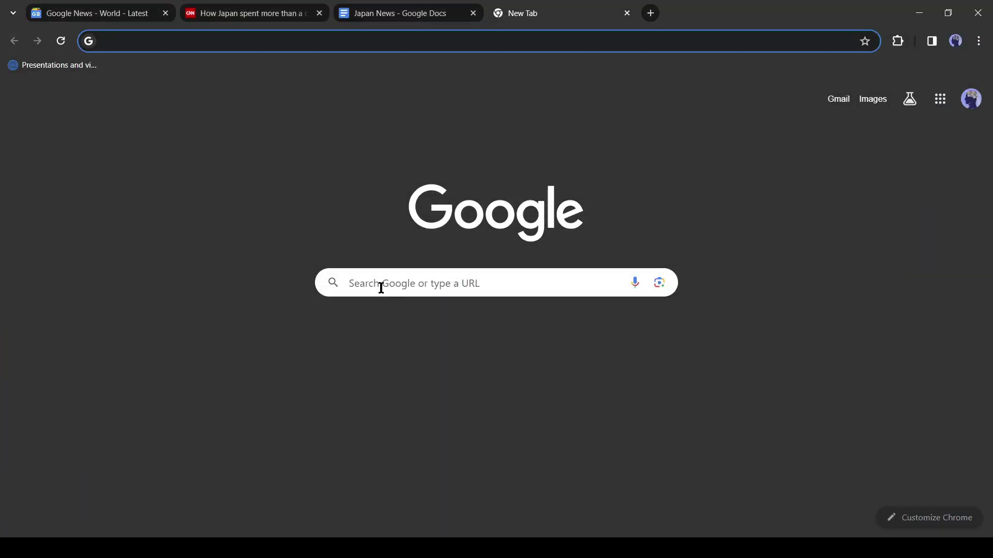
Search Google for "Fliki AI" and open the official Fliki website from the results.
{"action": "left_click", "coordinate": [381, 288]}
{"action": "type", "text": "Fliki AI"}
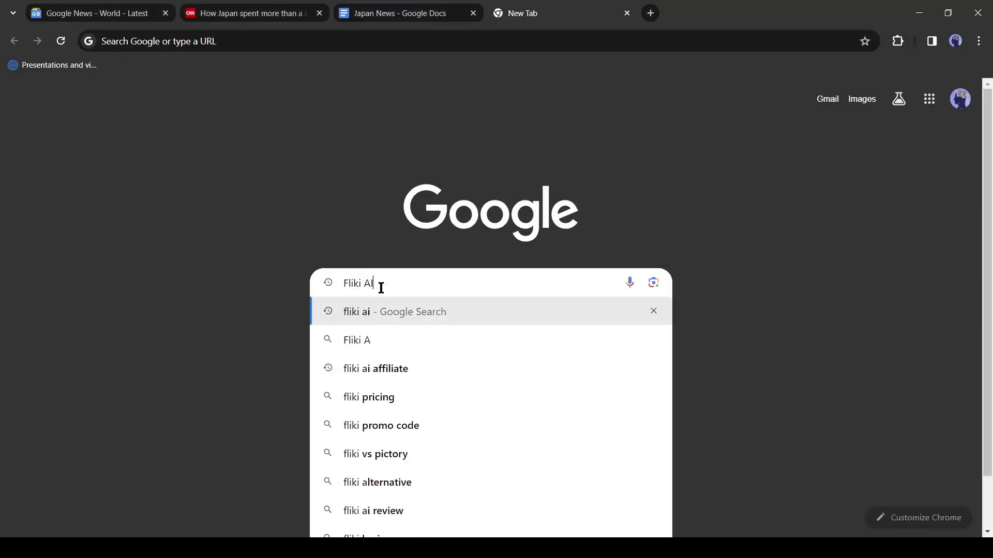
{"action": "key", "text": "Return"}
{"action": "scroll", "coordinate": [31, 280], "scroll_direction": "down", "scroll_amount": 5}
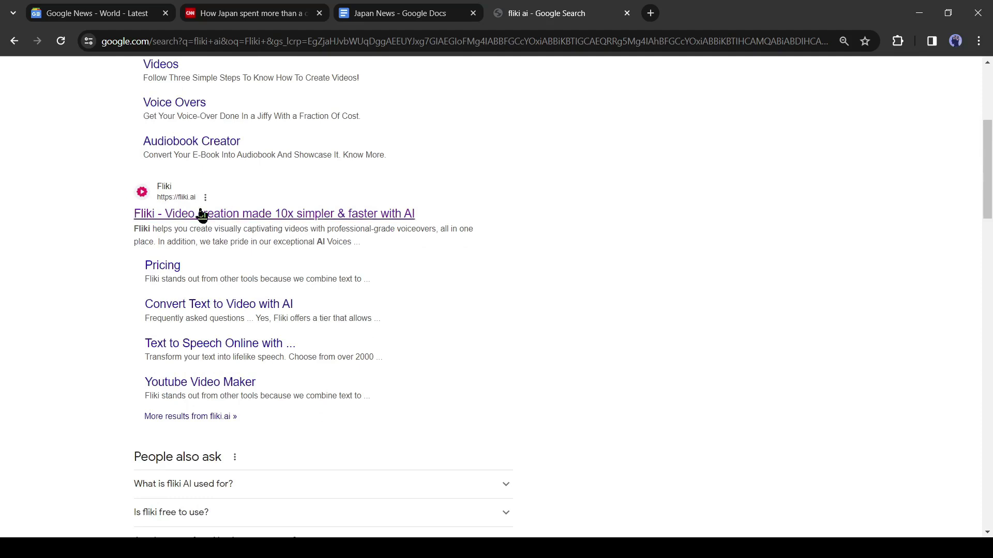
{"action": "left_click", "coordinate": [225, 216]}
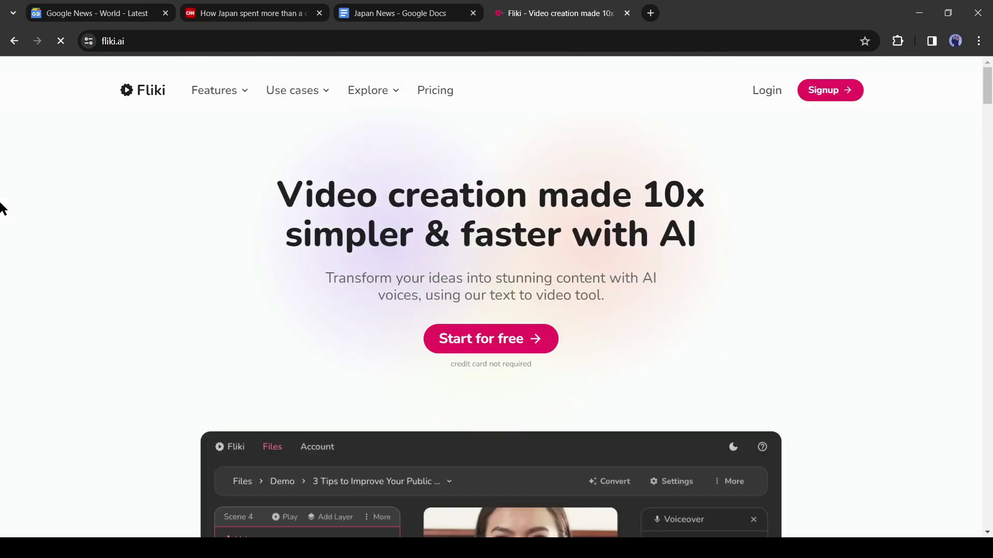
Review the Magic Create features on the Fliki homepage and choose to continue with email on the login page.
{"action": "scroll", "coordinate": [389, 381], "scroll_direction": "down", "scroll_amount": 15}
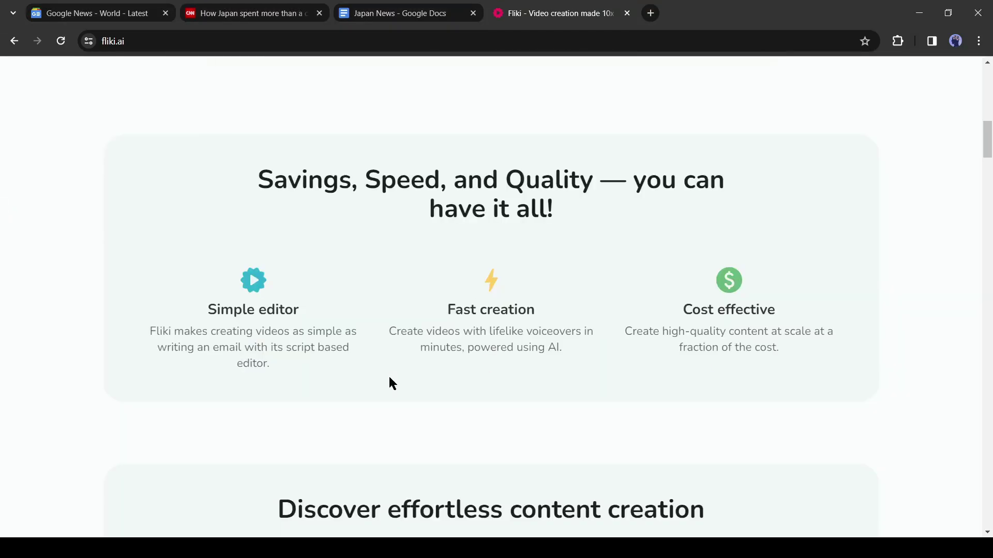
{"action": "scroll", "coordinate": [389, 383], "scroll_direction": "down", "scroll_amount": 14}
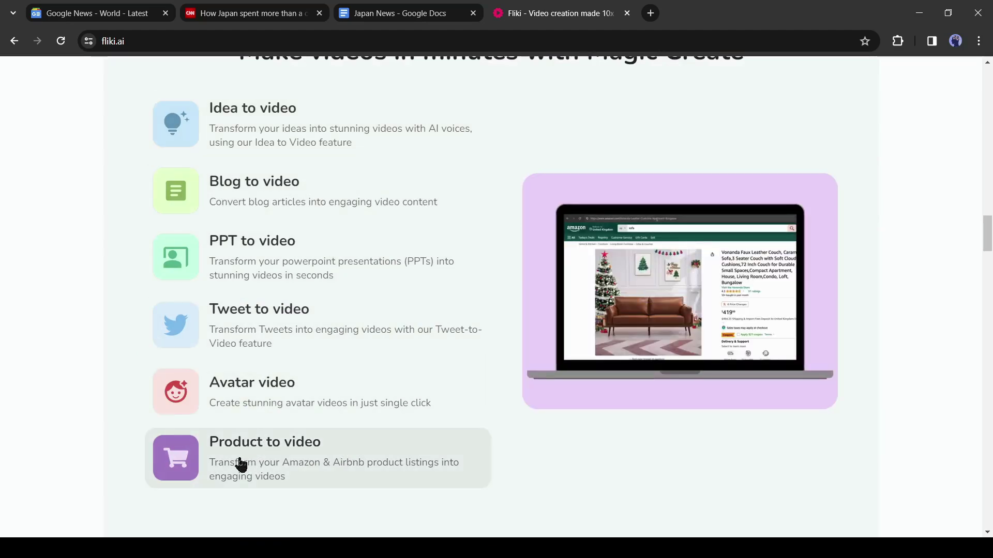
{"action": "scroll", "coordinate": [297, 458], "scroll_direction": "up", "scroll_amount": 10}
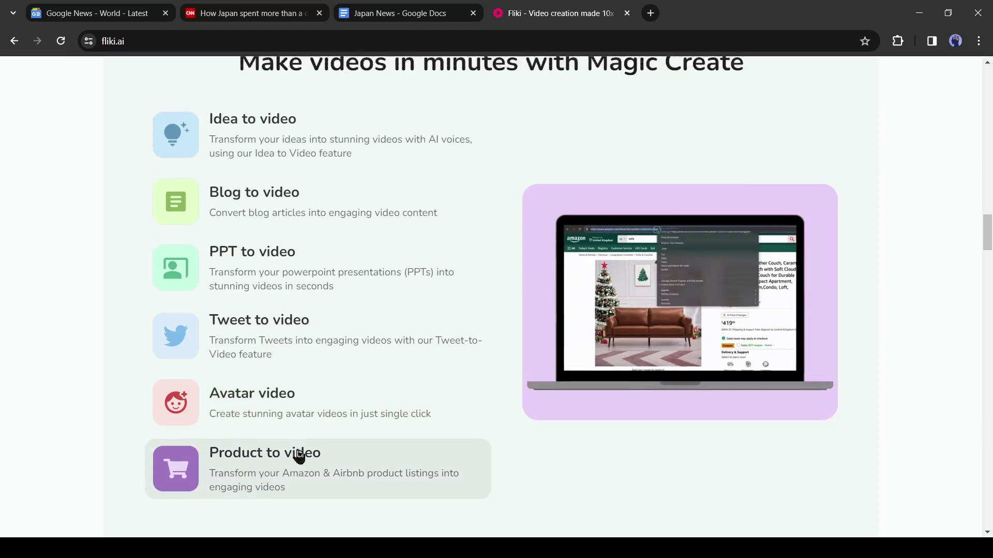
{"action": "scroll", "coordinate": [298, 457], "scroll_direction": "up", "scroll_amount": 12}
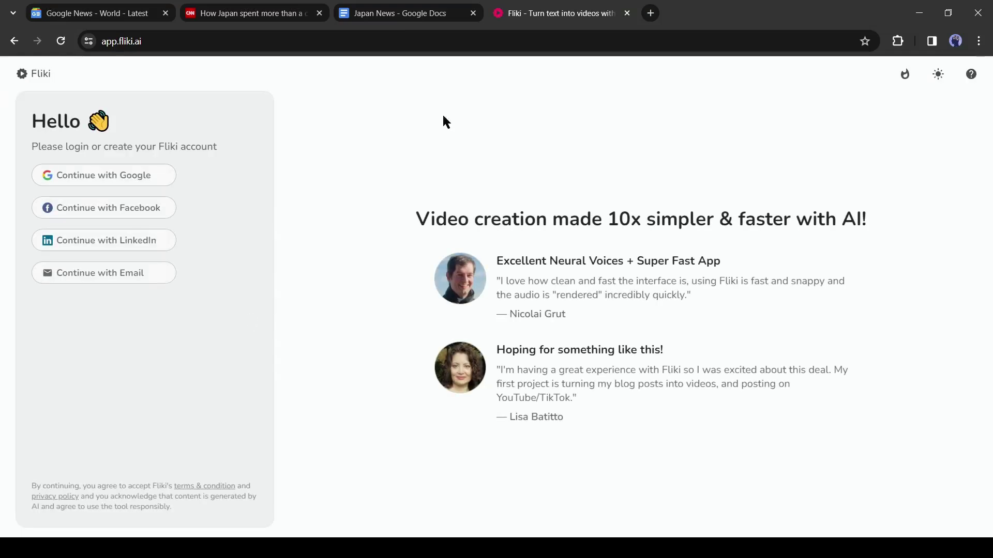
{"action": "left_click", "coordinate": [126, 278]}
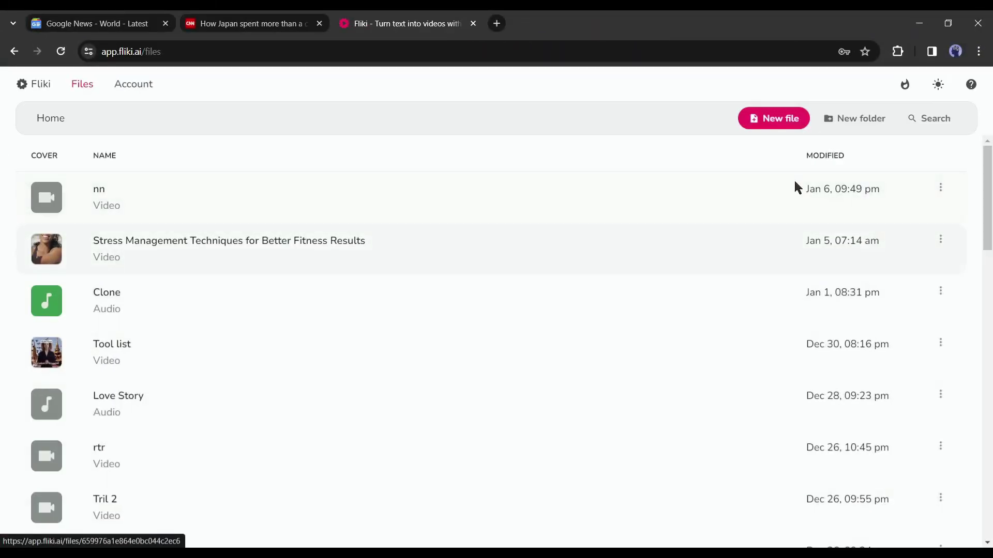
Start a new video file in English with the United States dialect and name it "Japan News".
{"action": "left_click", "coordinate": [772, 129]}
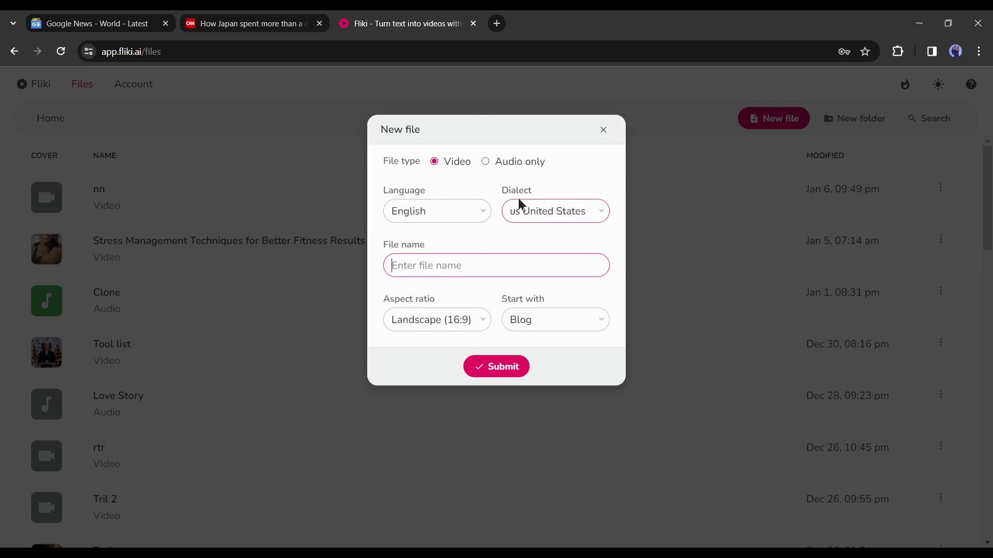
{"action": "left_click", "coordinate": [467, 205]}
{"action": "left_click", "coordinate": [478, 211]}
{"action": "left_click", "coordinate": [599, 212]}
{"action": "left_click", "coordinate": [586, 206]}
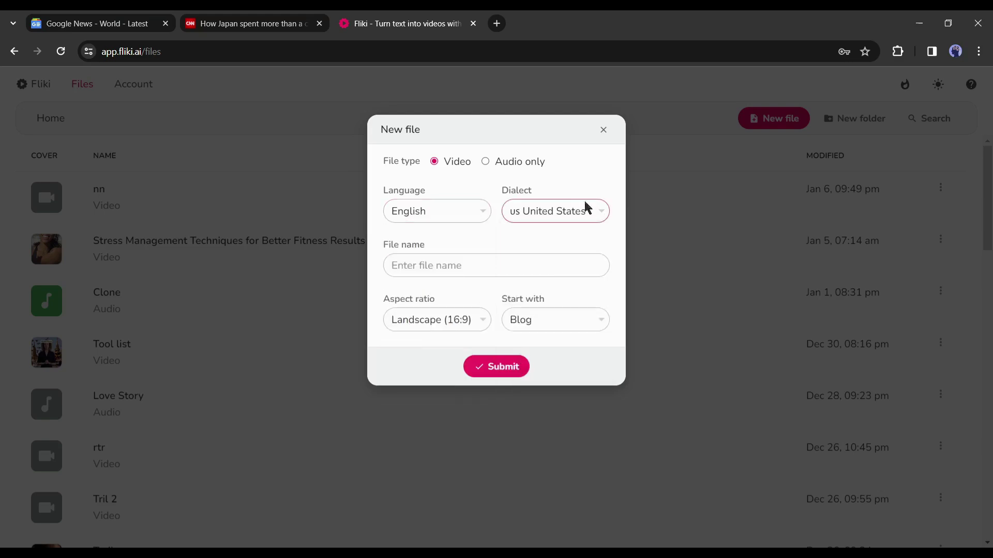
{"action": "left_click", "coordinate": [429, 257]}
{"action": "type", "text": "Japan News"}
Set the aspect ratio to Landscape (16:9), choose Blog as the starting point, and submit the new file.
{"action": "left_click", "coordinate": [428, 321]}
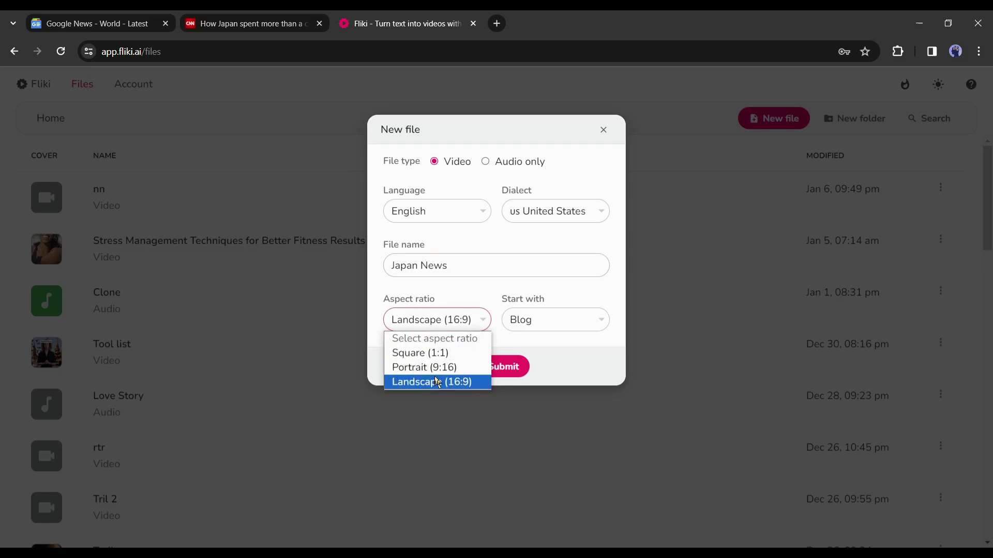
{"action": "left_click", "coordinate": [438, 383]}
{"action": "left_click", "coordinate": [557, 323]}
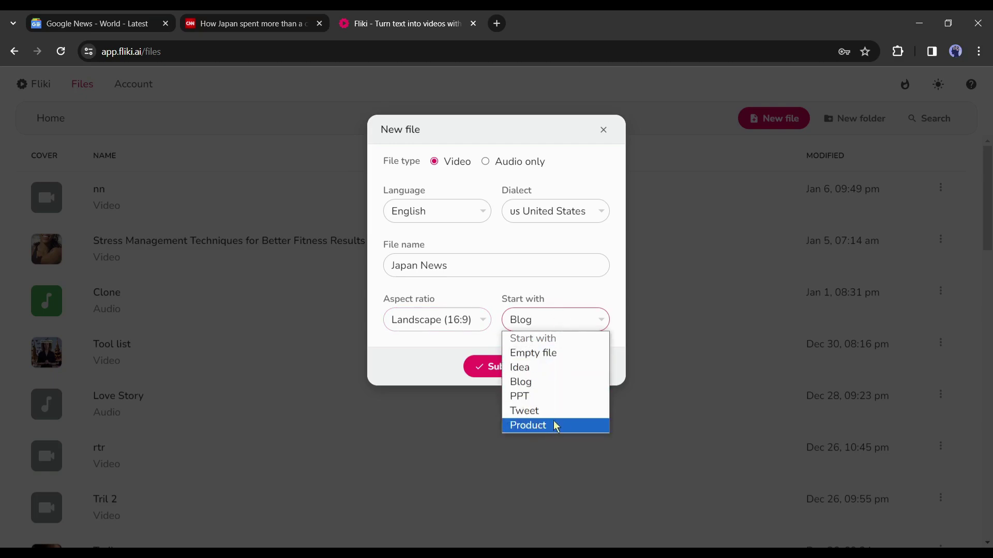
{"action": "left_click", "coordinate": [537, 382]}
{"action": "left_click", "coordinate": [493, 368]}
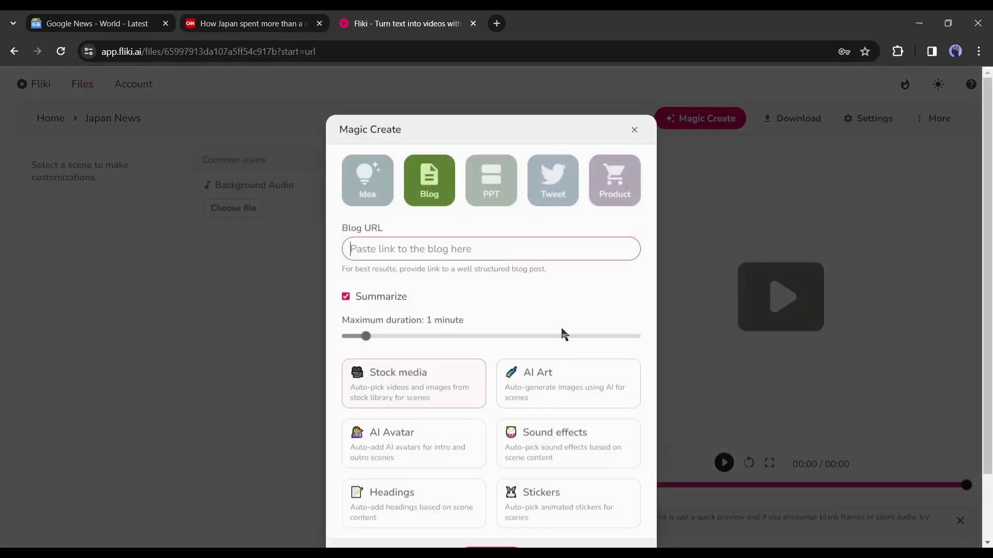
Copy the web address of the open CNN article on Japan's earthquake architecture and paste it as the Blog URL.
{"action": "left_click", "coordinate": [388, 248]}
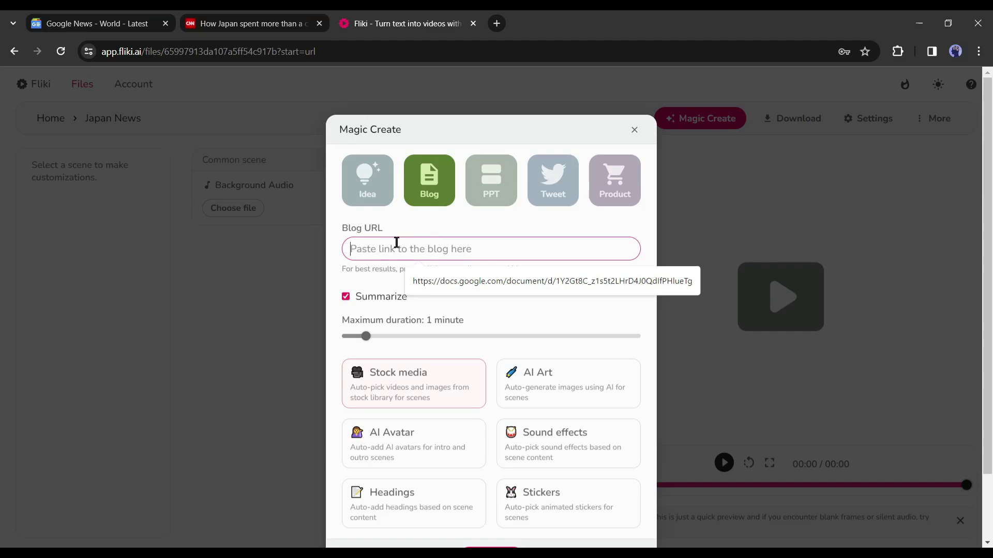
{"action": "left_click", "coordinate": [273, 23]}
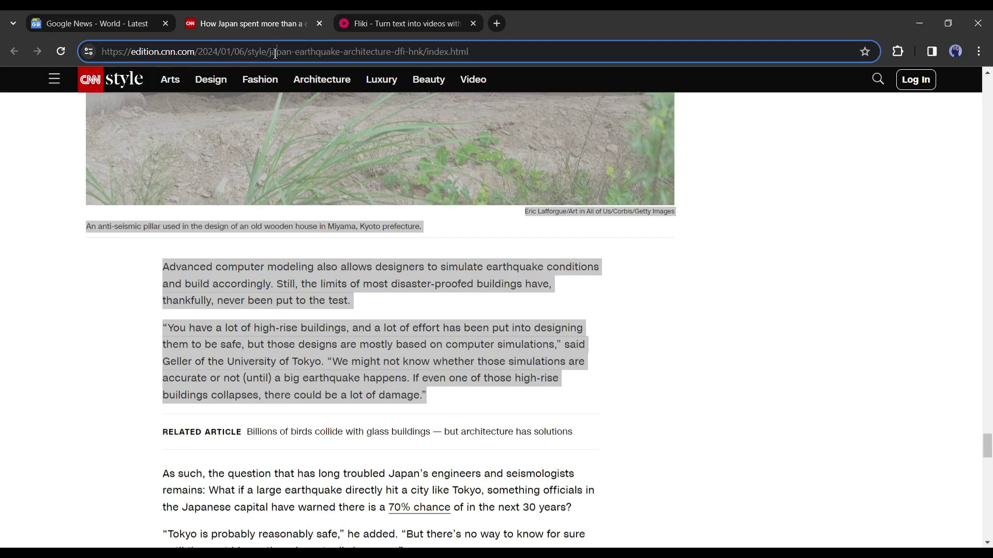
{"action": "triple_click", "coordinate": [276, 54]}
{"action": "key", "text": "ctrl+c"}
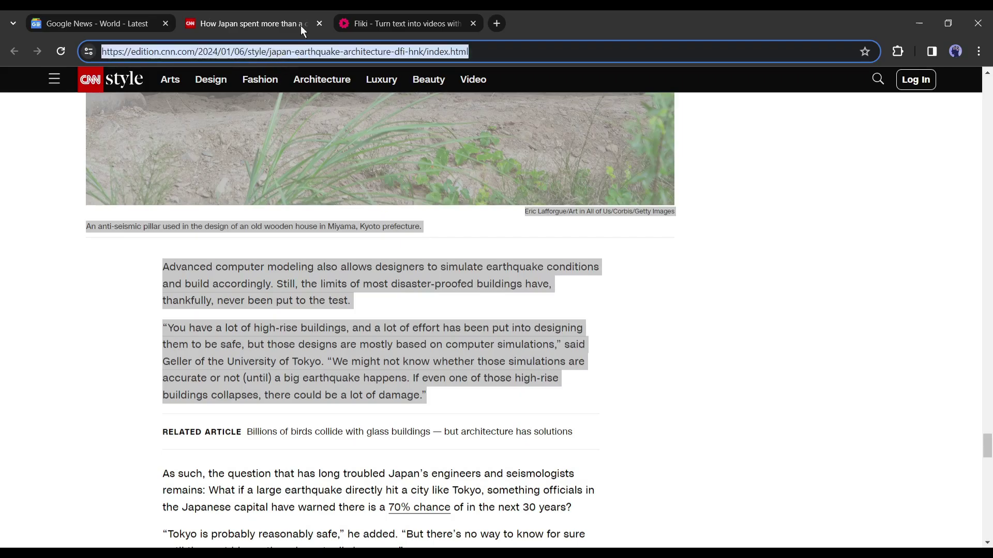
{"action": "left_click", "coordinate": [375, 15]}
{"action": "left_click", "coordinate": [374, 243]}
{"action": "key", "text": "ctrl+v"}
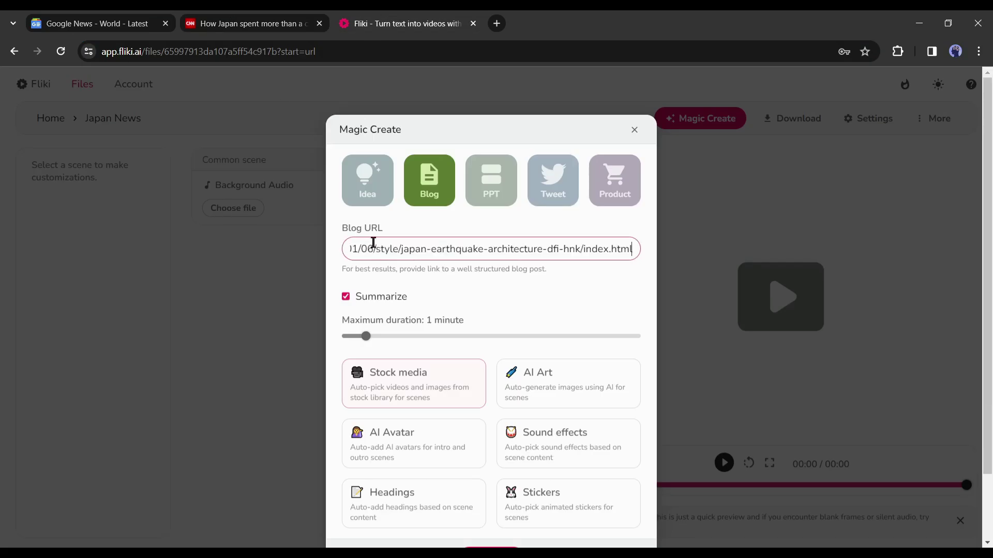
Keep Summarize enabled with a 2-minute maximum duration, add AI Avatar and Sound effects to Stock media, and submit Magic Create.
{"action": "left_click", "coordinate": [430, 298]}
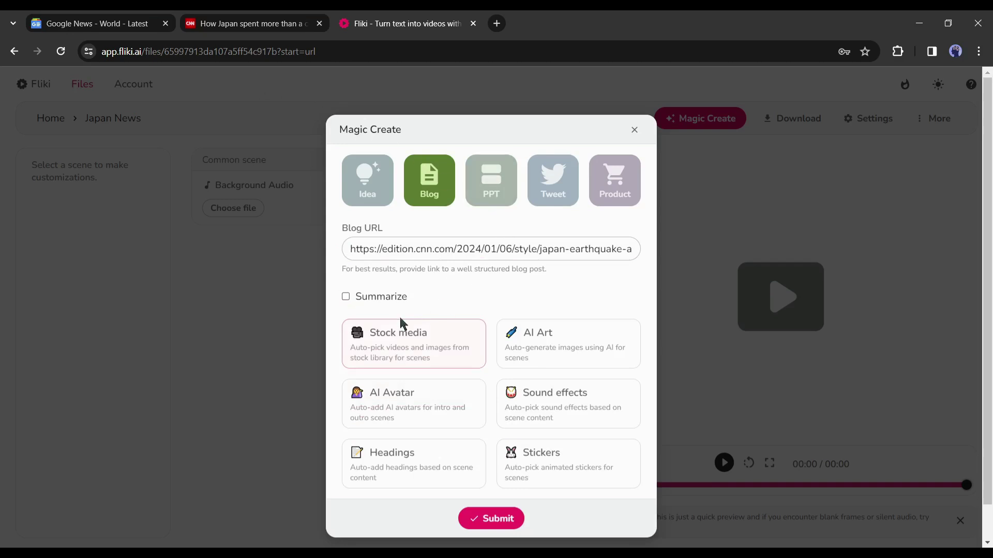
{"action": "left_click", "coordinate": [369, 305]}
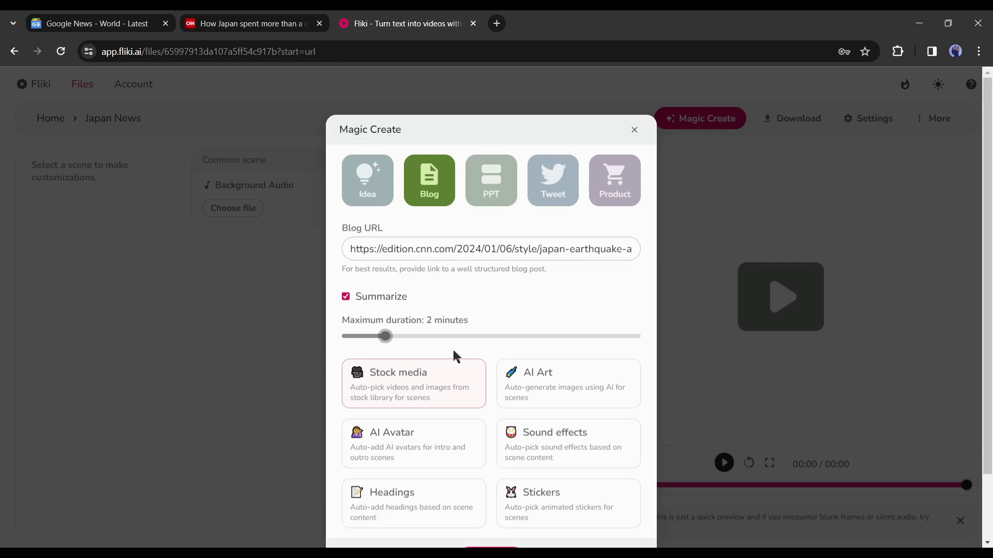
{"action": "scroll", "coordinate": [452, 371], "scroll_direction": "down", "scroll_amount": 2}
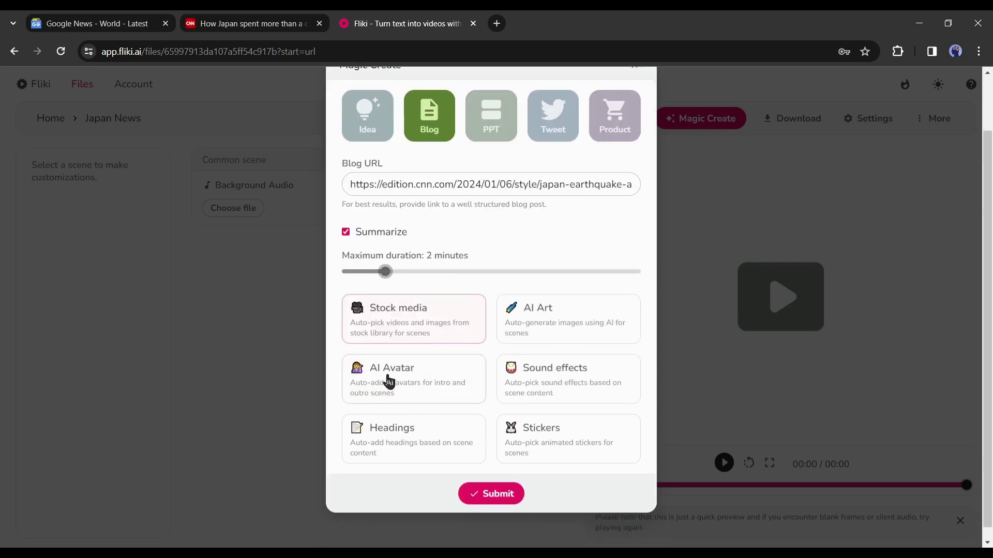
{"action": "left_click", "coordinate": [541, 382]}
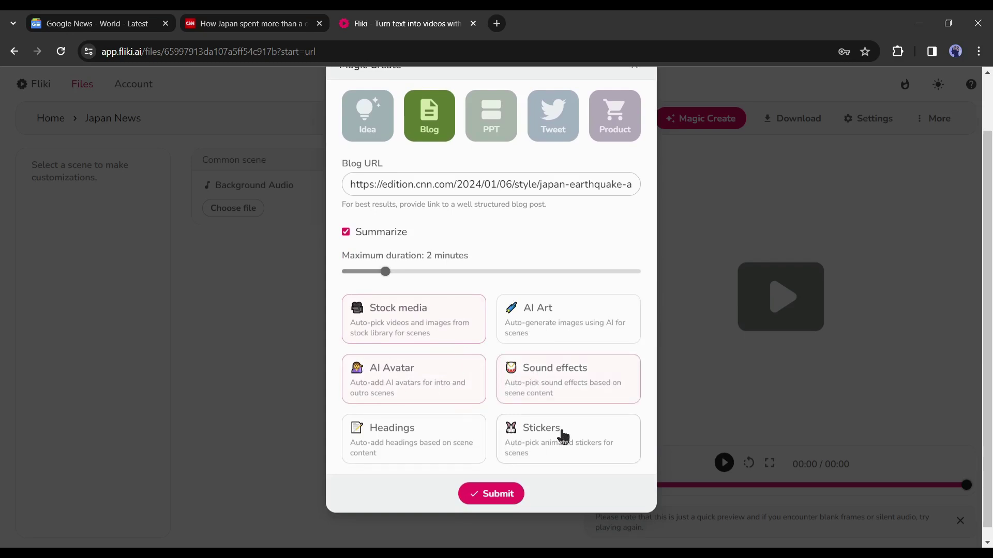
{"action": "left_click", "coordinate": [504, 493]}
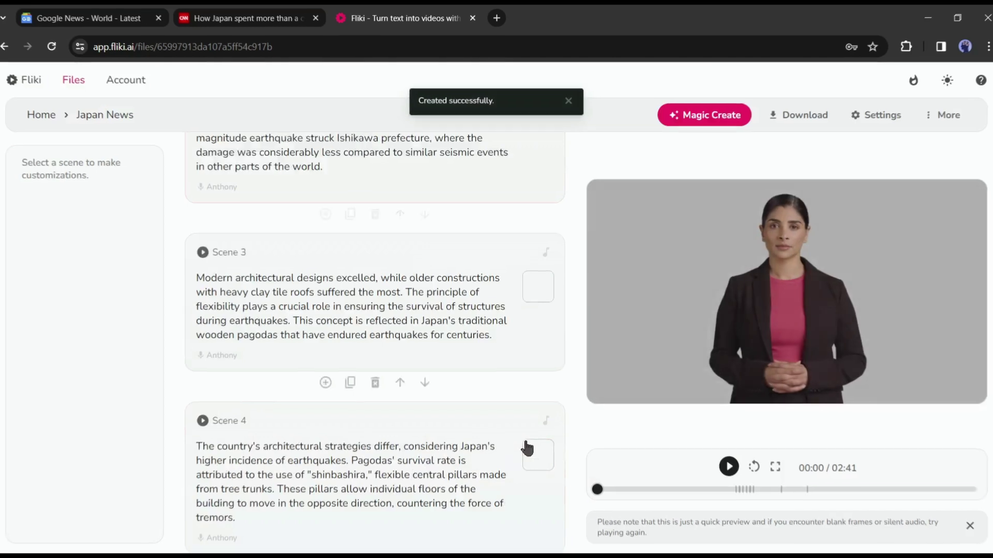
Look through the generated scenes and delete Scene 1, which holds the CNN article title and the avatar.
{"action": "scroll", "coordinate": [527, 445], "scroll_direction": "down", "scroll_amount": 10}
{"action": "scroll", "coordinate": [536, 464], "scroll_direction": "up", "scroll_amount": 7}
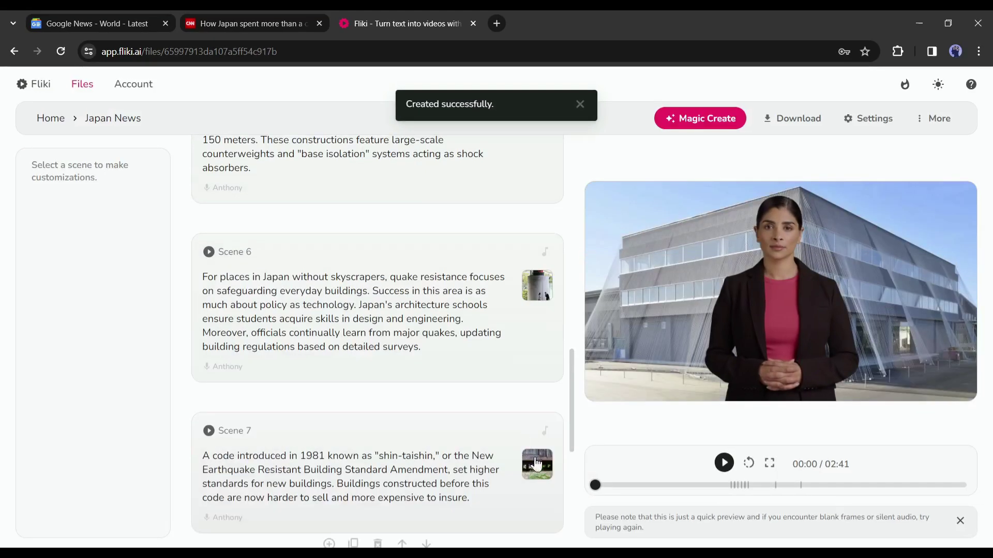
{"action": "scroll", "coordinate": [536, 464], "scroll_direction": "up", "scroll_amount": 10}
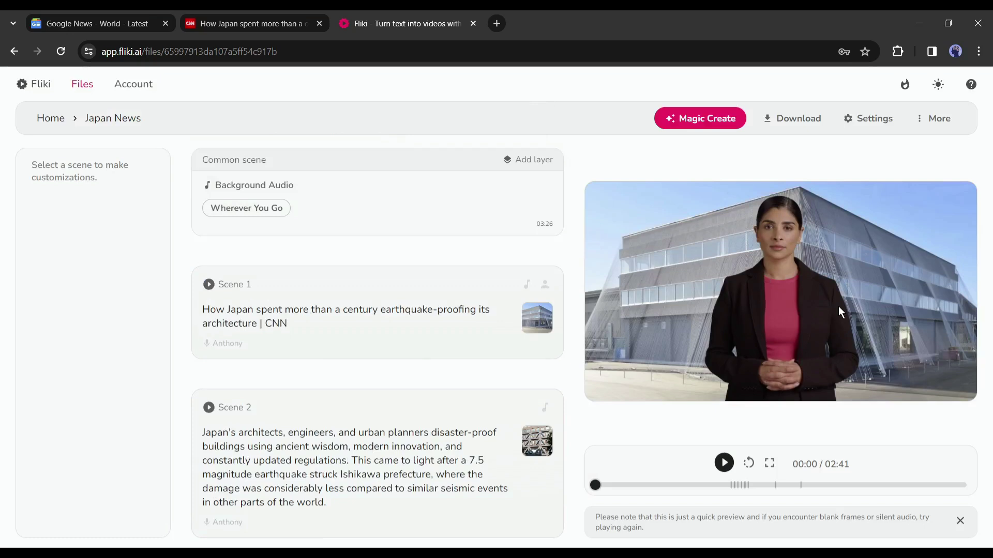
{"action": "left_click", "coordinate": [317, 311]}
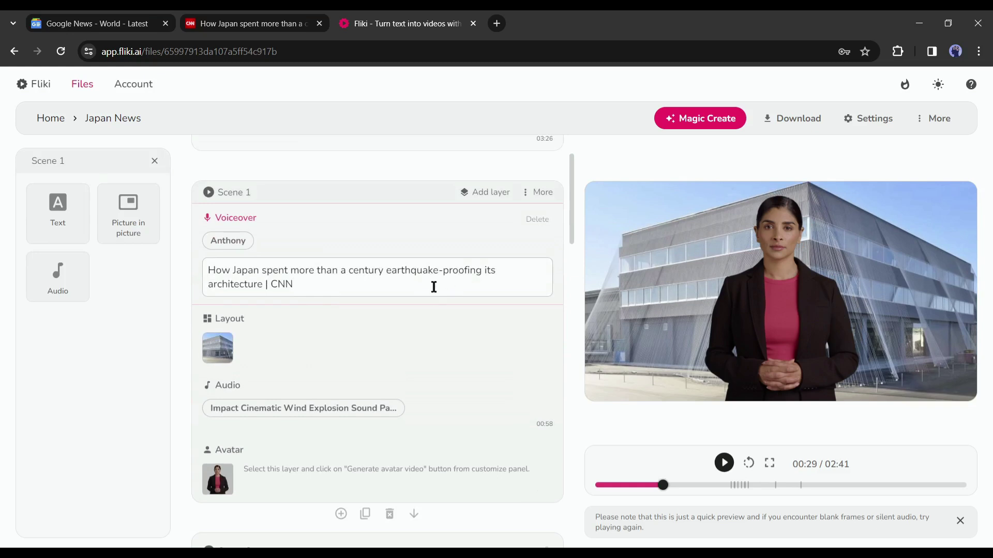
{"action": "scroll", "coordinate": [434, 396], "scroll_direction": "down", "scroll_amount": 1}
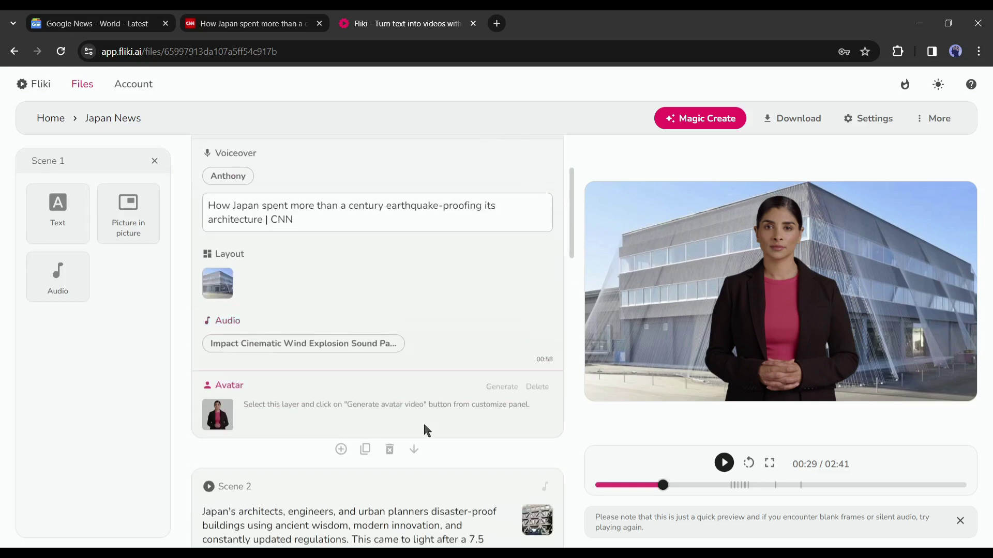
{"action": "left_click", "coordinate": [391, 450]}
{"action": "left_click", "coordinate": [467, 169]}
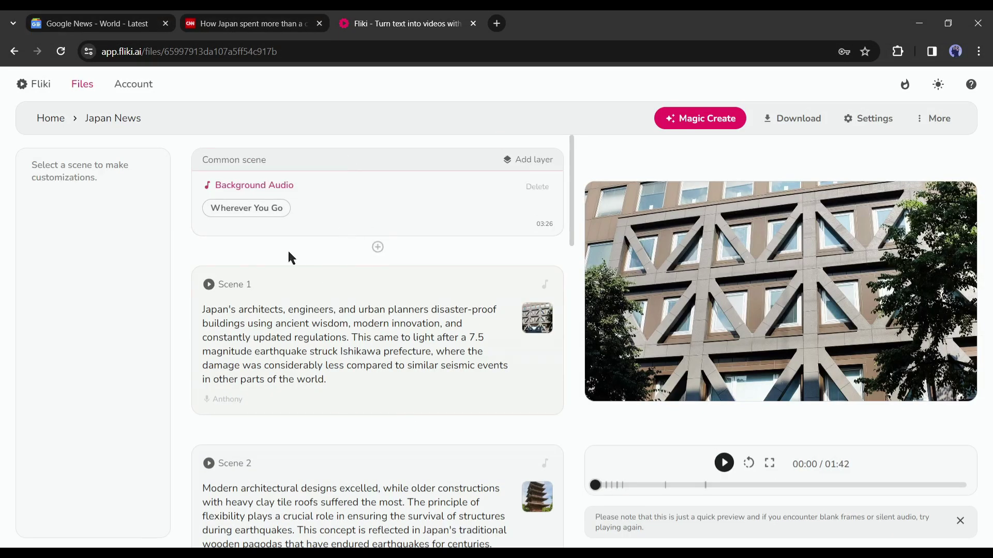
Replace Scene 1's layout media with the stock video News TV Studio Set 16, found by searching for "News Room Background".
{"action": "left_click", "coordinate": [340, 341]}
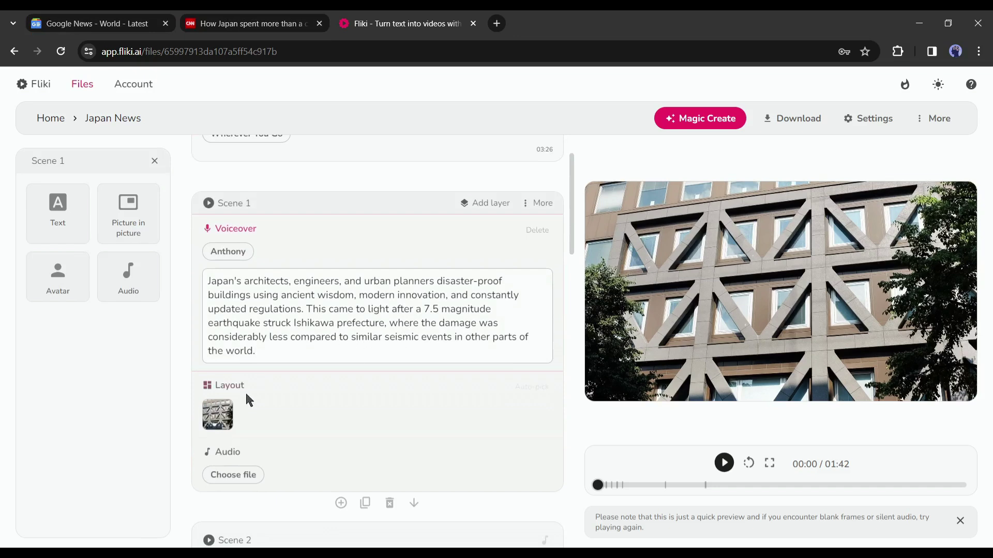
{"action": "left_click", "coordinate": [217, 415]}
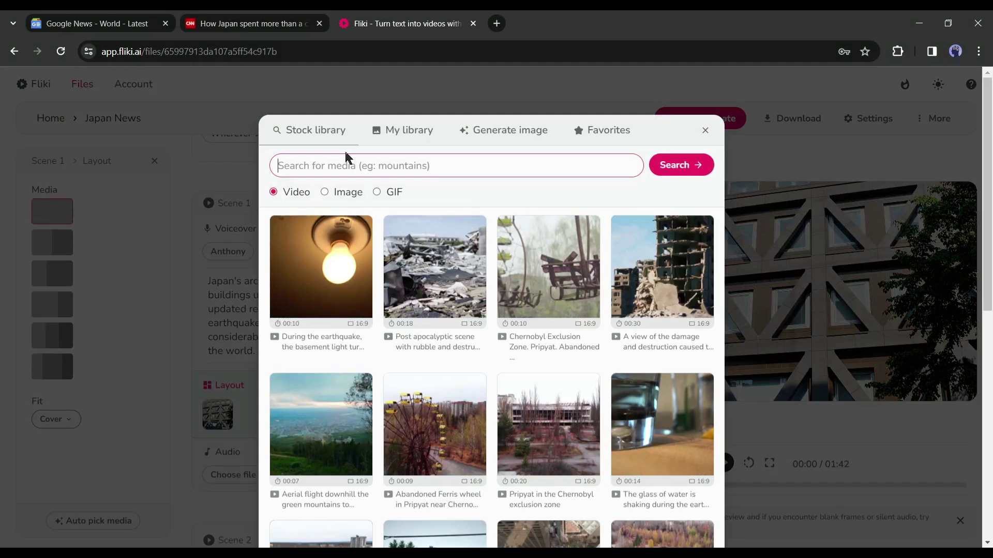
{"action": "type", "text": "News Room Back"}
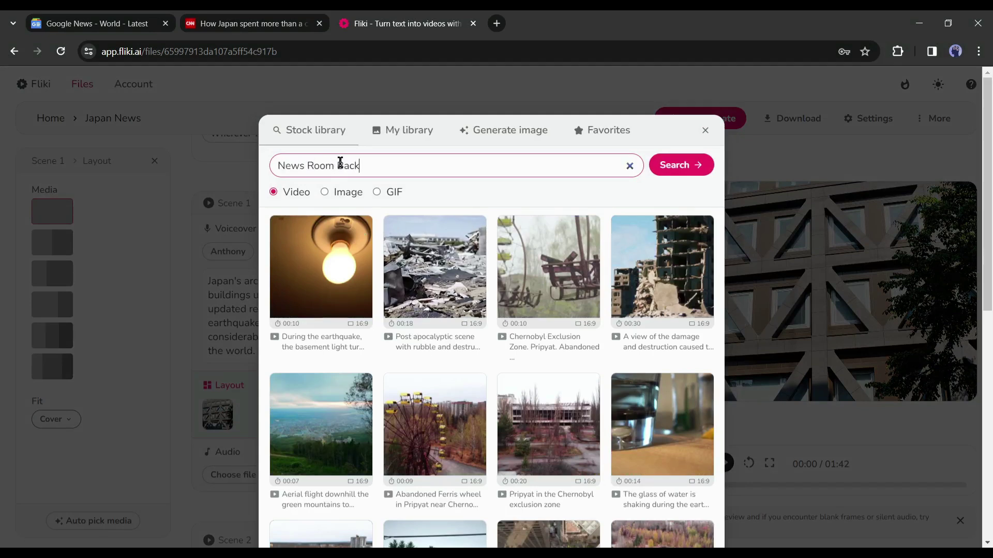
{"action": "type", "text": "ground"}
{"action": "key", "text": "Return"}
{"action": "scroll", "coordinate": [337, 286], "scroll_direction": "down", "scroll_amount": 3}
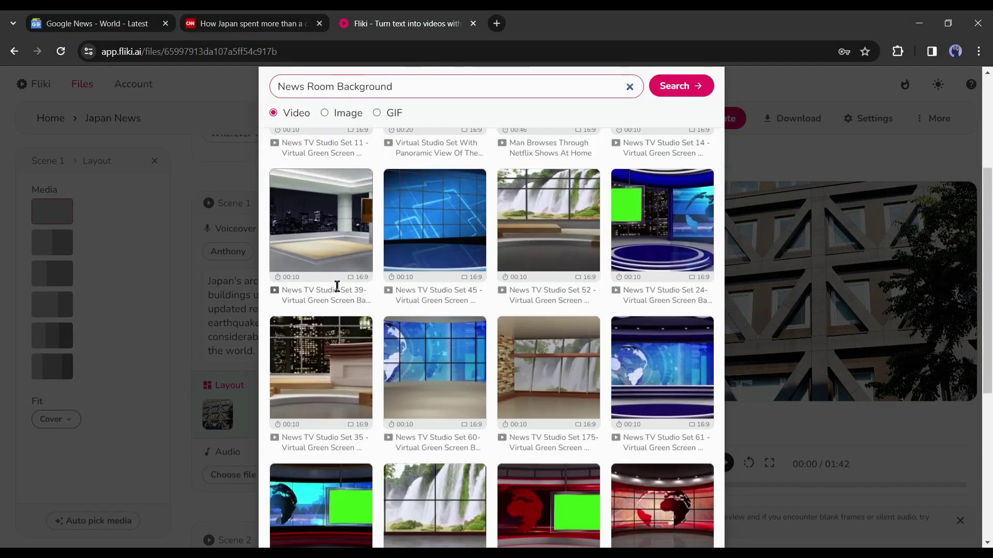
{"action": "scroll", "coordinate": [337, 286], "scroll_direction": "down", "scroll_amount": 4}
{"action": "scroll", "coordinate": [339, 290], "scroll_direction": "down", "scroll_amount": 3}
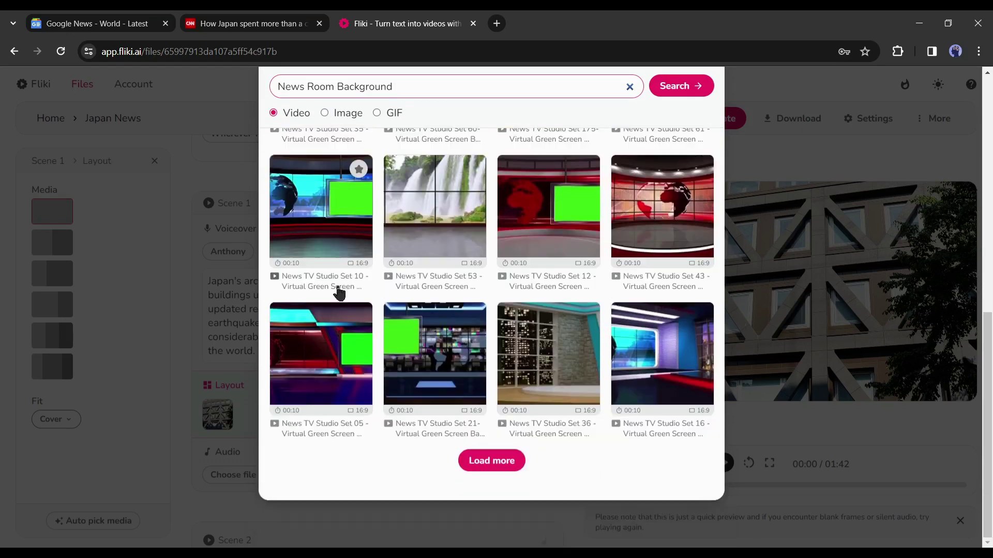
{"action": "left_click", "coordinate": [339, 292]}
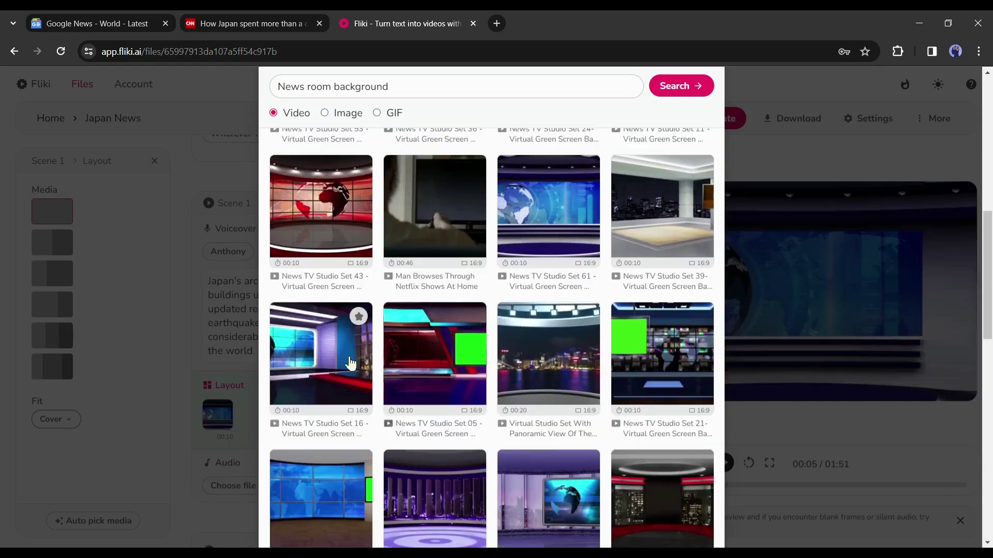
{"action": "left_click", "coordinate": [317, 356]}
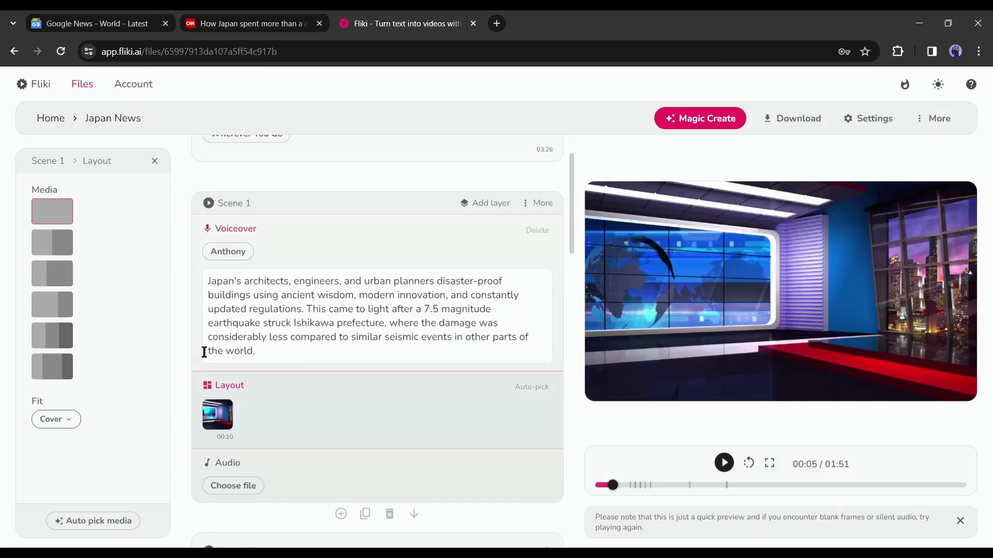
Add an Avatar layer to Scene 1.
{"action": "scroll", "coordinate": [353, 356], "scroll_direction": "up", "scroll_amount": 2}
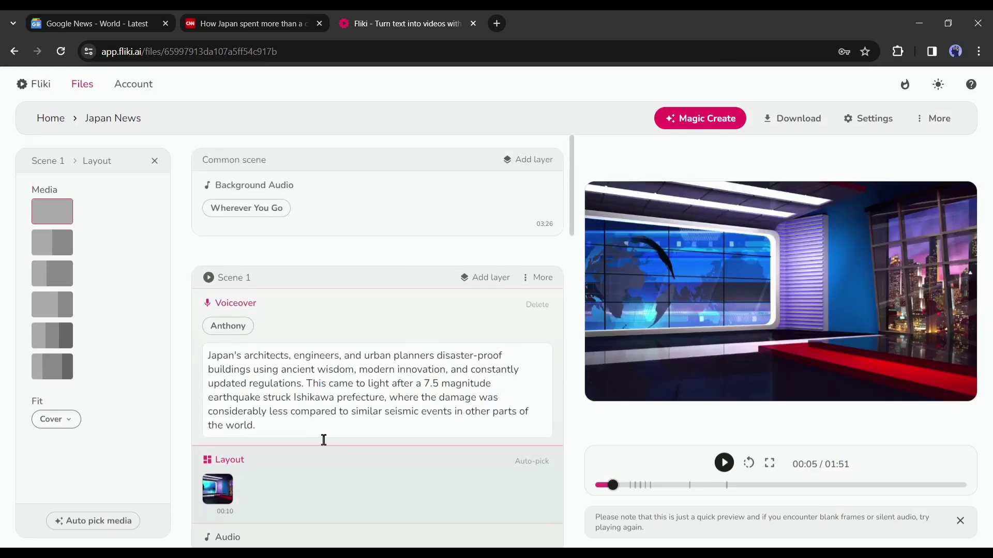
{"action": "scroll", "coordinate": [435, 372], "scroll_direction": "down", "scroll_amount": 1}
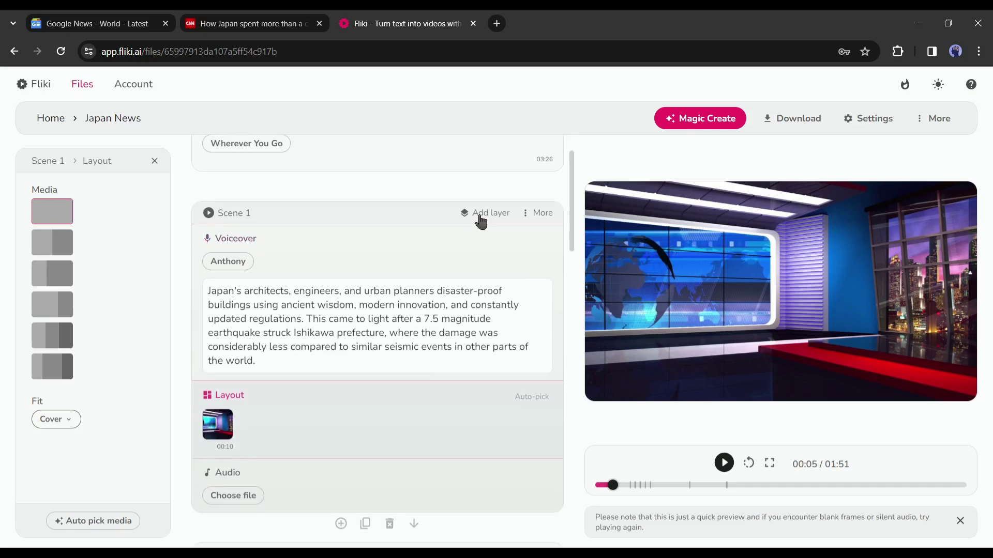
{"action": "left_click", "coordinate": [481, 216]}
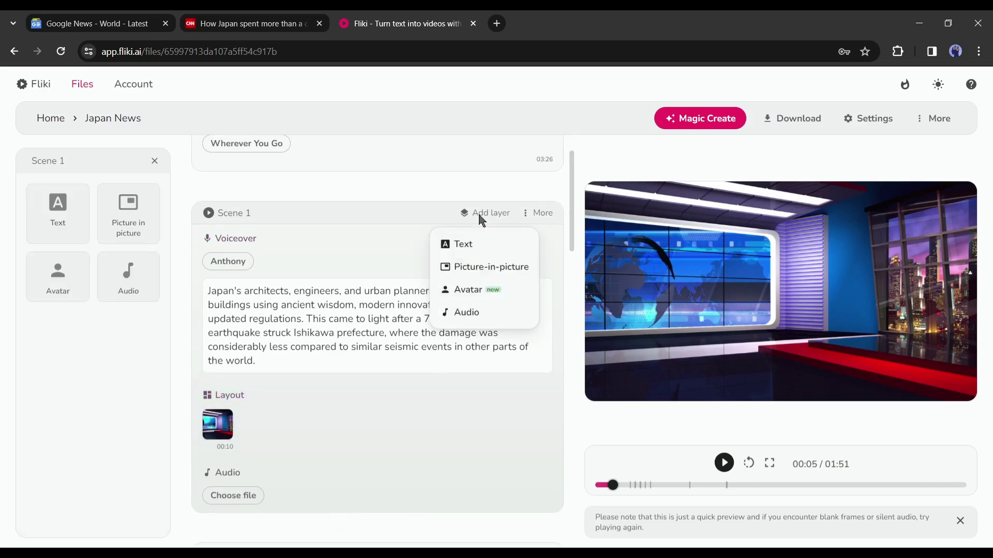
{"action": "left_click", "coordinate": [472, 297]}
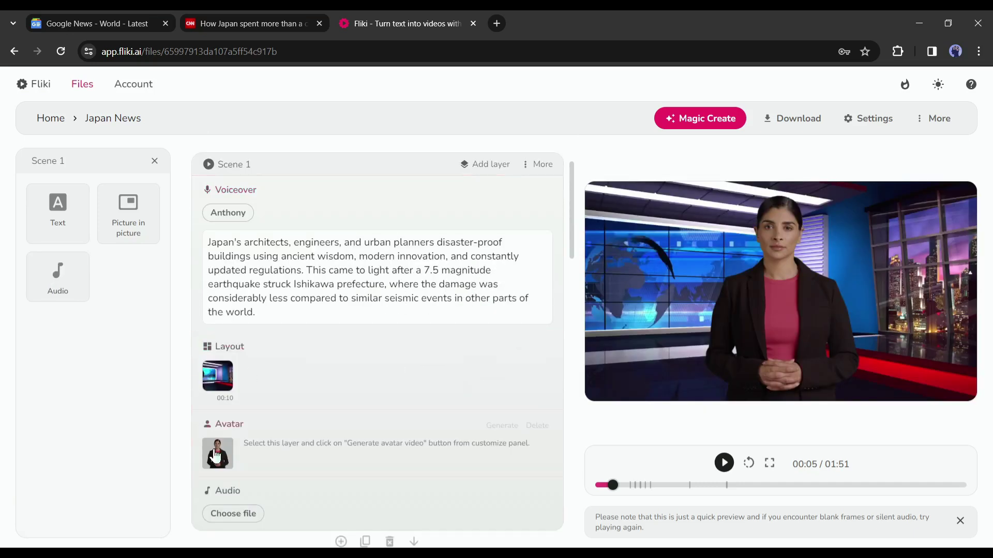
Look through the avatar options for Scene 1 and try to generate a Cinematic avatar with the instructions "News anchor".
{"action": "left_click", "coordinate": [214, 463]}
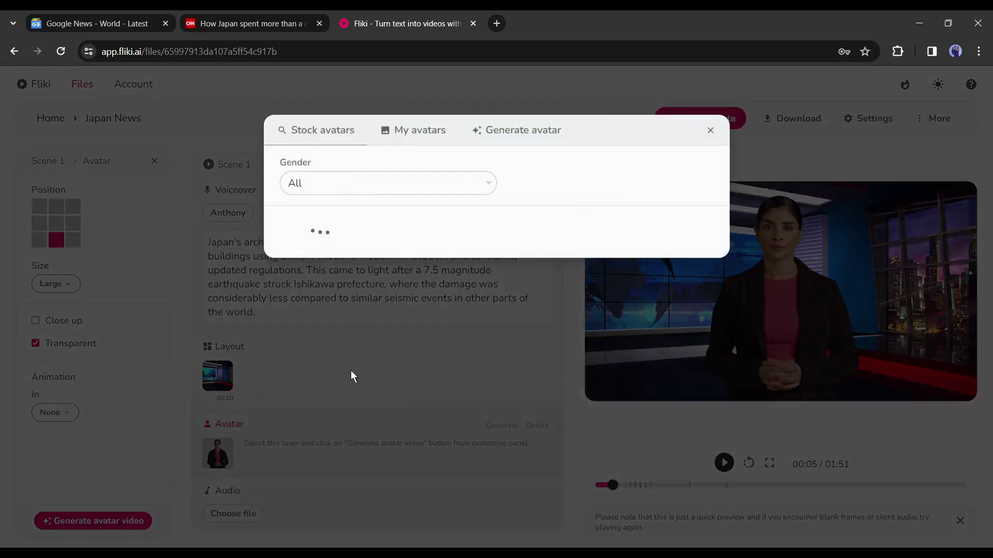
{"action": "scroll", "coordinate": [355, 333], "scroll_direction": "down", "scroll_amount": 3}
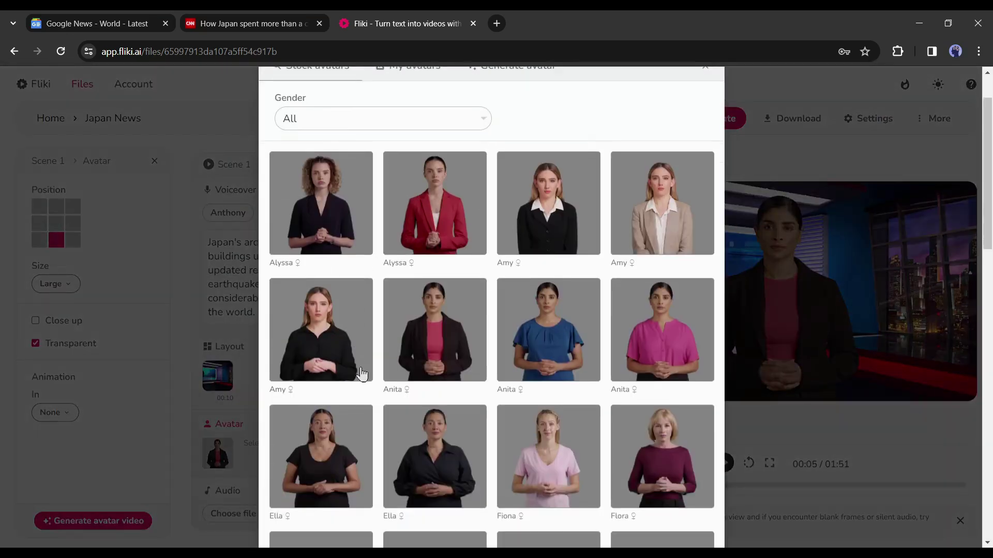
{"action": "scroll", "coordinate": [374, 380], "scroll_direction": "down", "scroll_amount": 5}
{"action": "scroll", "coordinate": [422, 380], "scroll_direction": "down", "scroll_amount": 8}
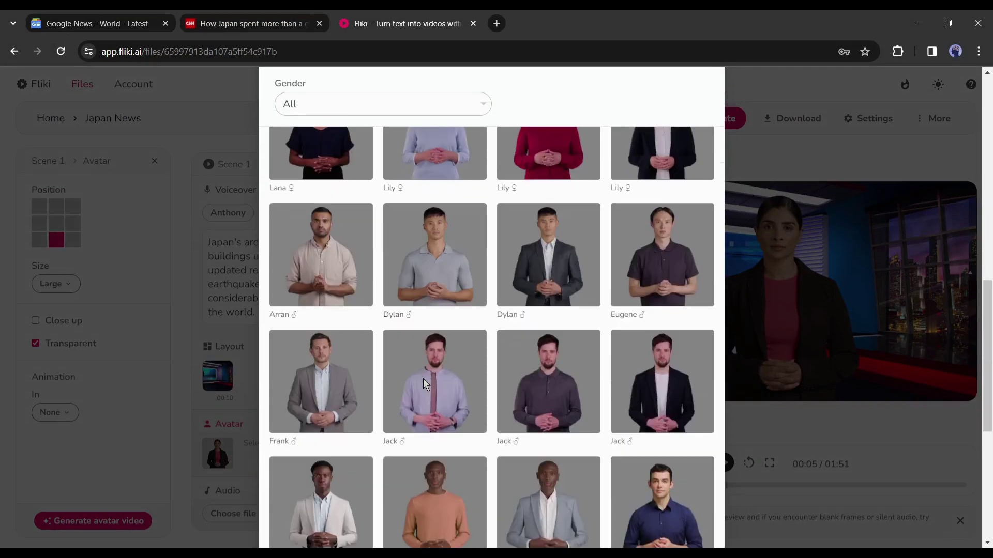
{"action": "scroll", "coordinate": [408, 381], "scroll_direction": "up", "scroll_amount": 14}
{"action": "scroll", "coordinate": [401, 382], "scroll_direction": "up", "scroll_amount": 3}
{"action": "left_click", "coordinate": [408, 133]}
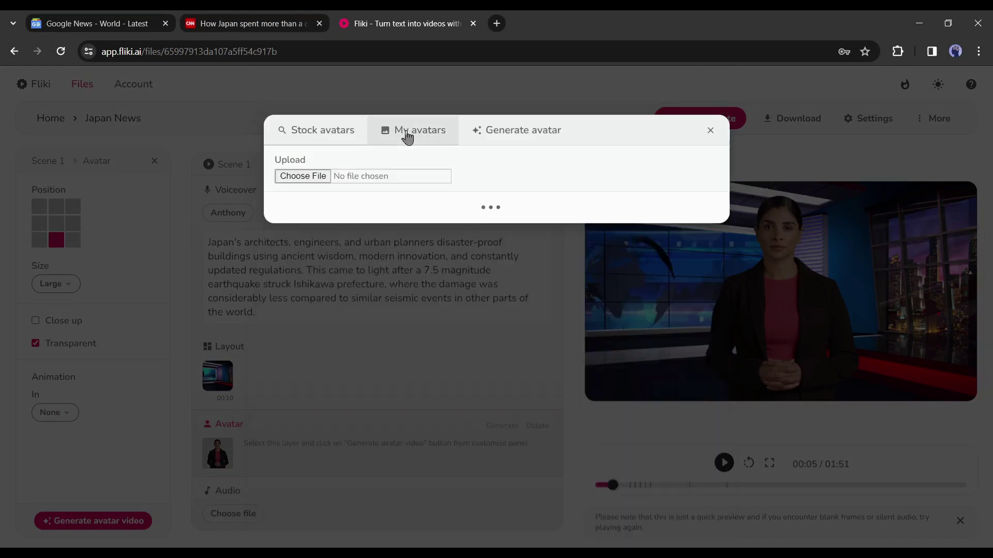
{"action": "left_click", "coordinate": [517, 129]}
{"action": "left_click", "coordinate": [428, 182]}
{"action": "type", "text": "News anchor"}
{"action": "key", "text": "Return"}
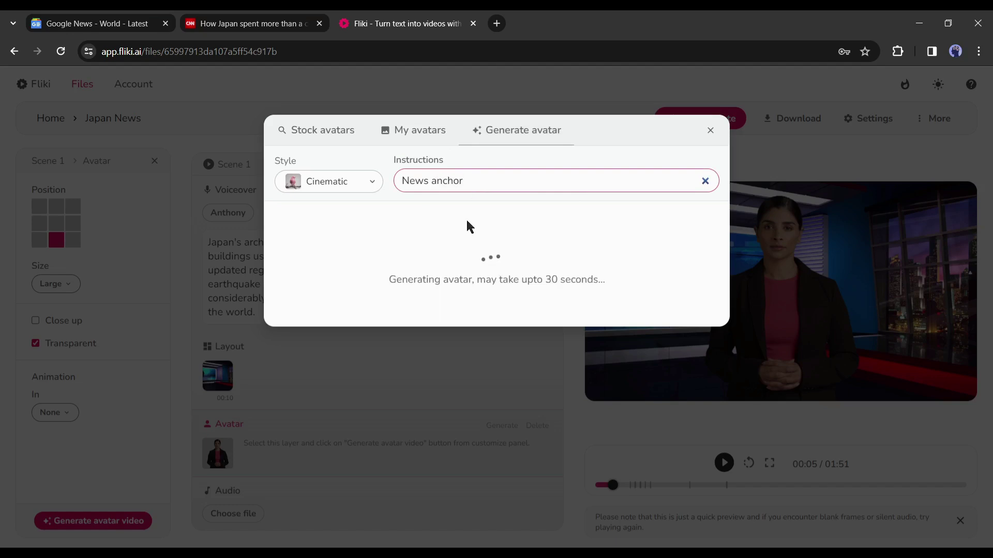
Choose the stock avatar of the woman in a dark blazer and pink top for Scene 1.
{"action": "left_click", "coordinate": [325, 136]}
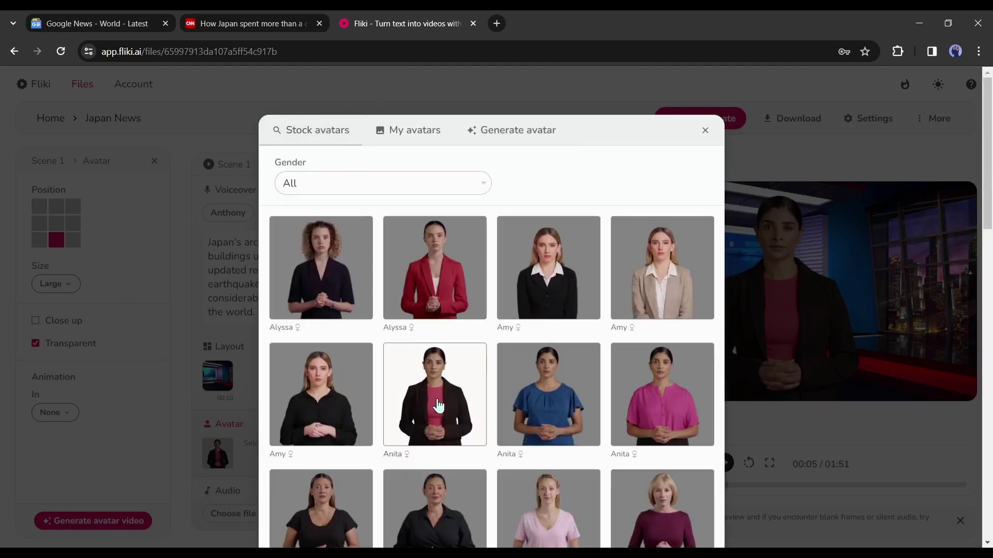
{"action": "left_click", "coordinate": [452, 397]}
{"action": "left_click", "coordinate": [315, 314]}
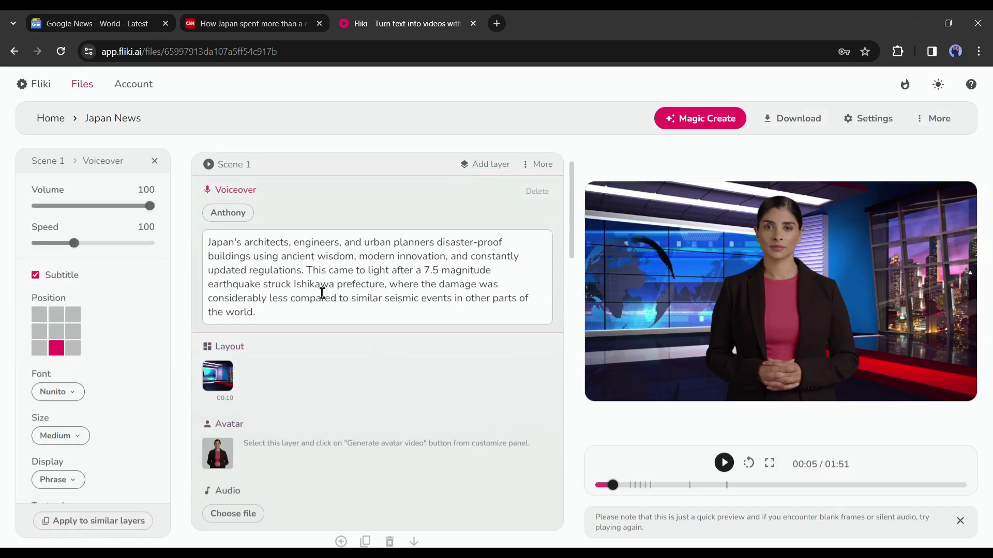
Add an Avatar layer to Scene 2, the scene about modern architectural designs and wooden pagodas.
{"action": "scroll", "coordinate": [343, 321], "scroll_direction": "down", "scroll_amount": 5}
{"action": "left_click", "coordinate": [416, 331]}
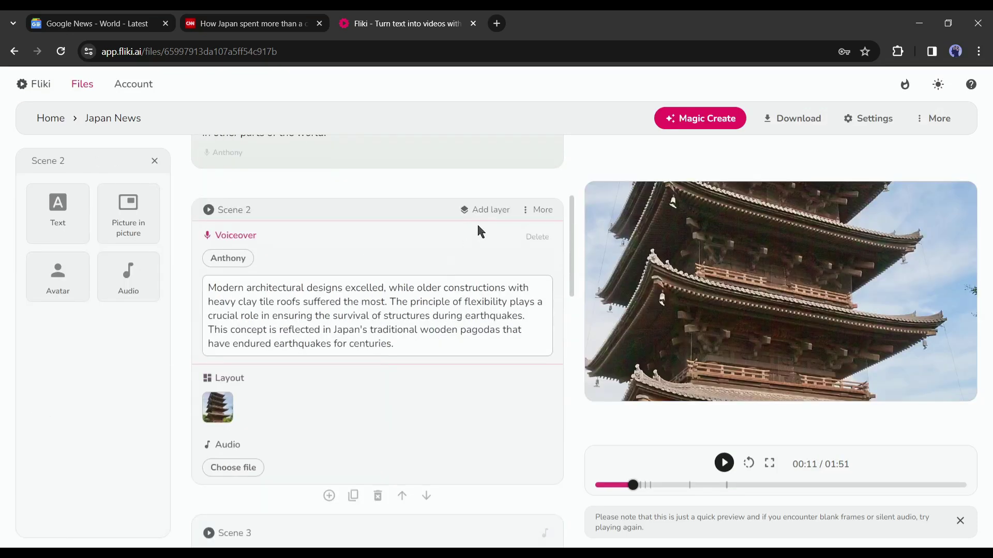
{"action": "left_click", "coordinate": [479, 210]}
{"action": "left_click", "coordinate": [471, 288]}
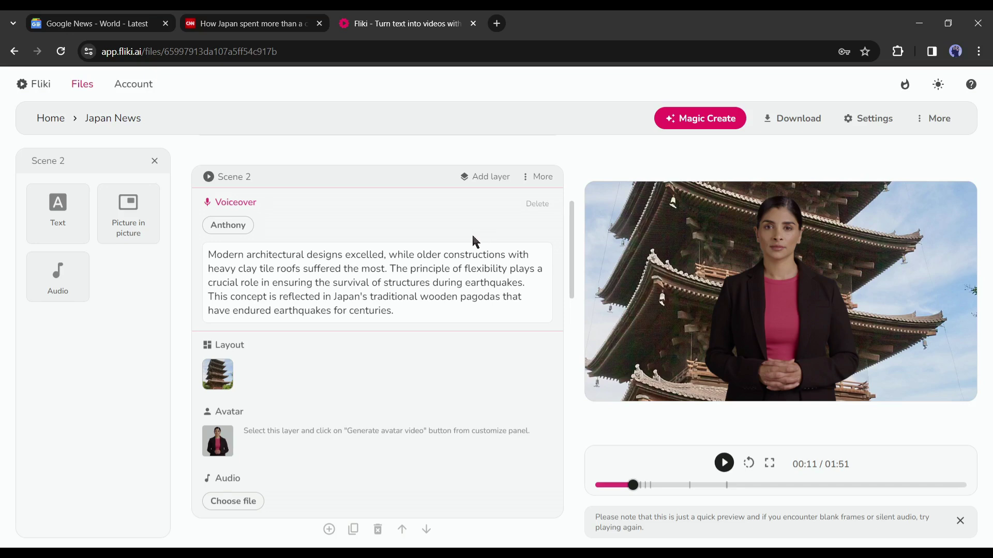
Search stock videos for "News Room Background", mark News TV Studio Set 16 as a favorite, and use it as Scene 2's layout media.
{"action": "left_click", "coordinate": [217, 374]}
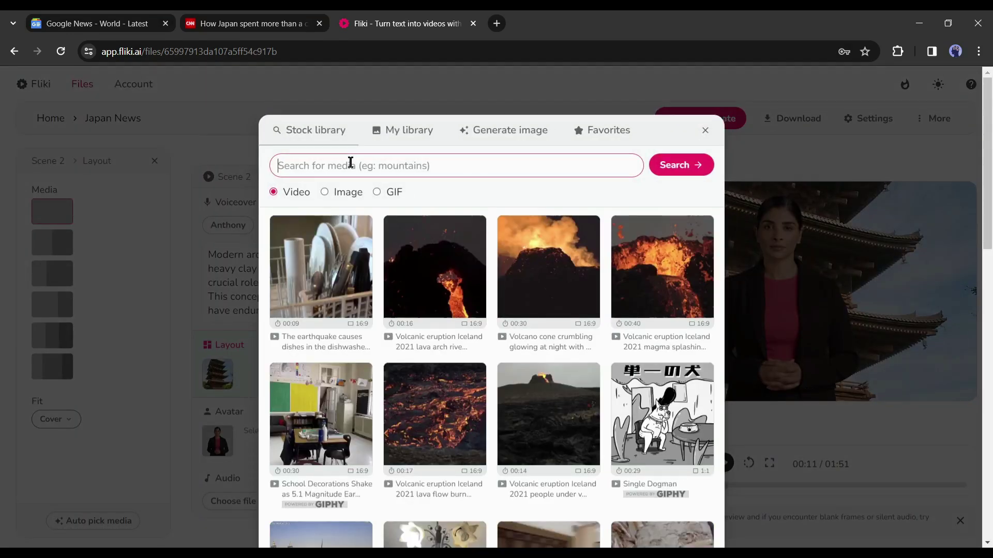
{"action": "left_click", "coordinate": [351, 163]}
{"action": "type", "text": "News Room "}
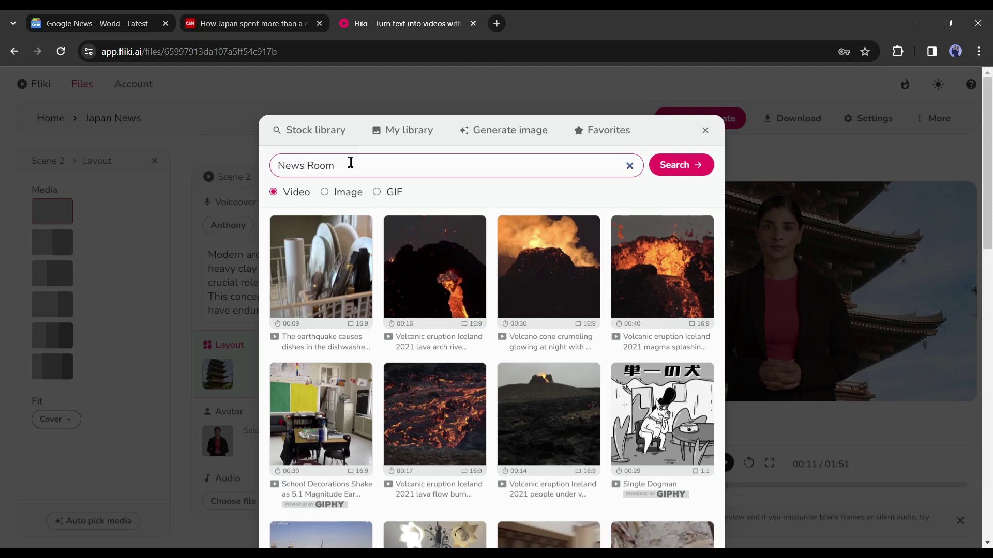
{"action": "type", "text": "Background"}
{"action": "key", "text": "Return"}
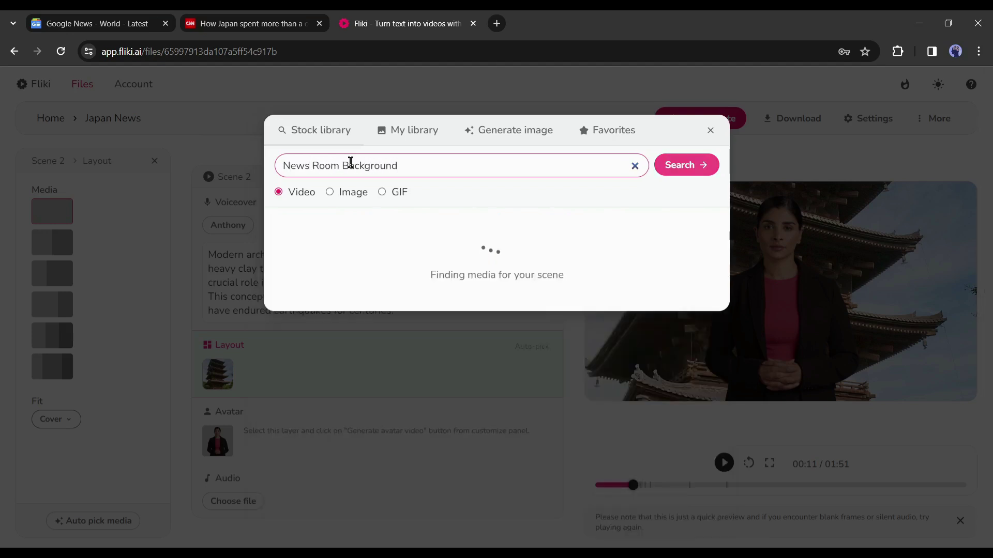
{"action": "scroll", "coordinate": [370, 253], "scroll_direction": "down", "scroll_amount": 1}
{"action": "scroll", "coordinate": [370, 253], "scroll_direction": "down", "scroll_amount": 5}
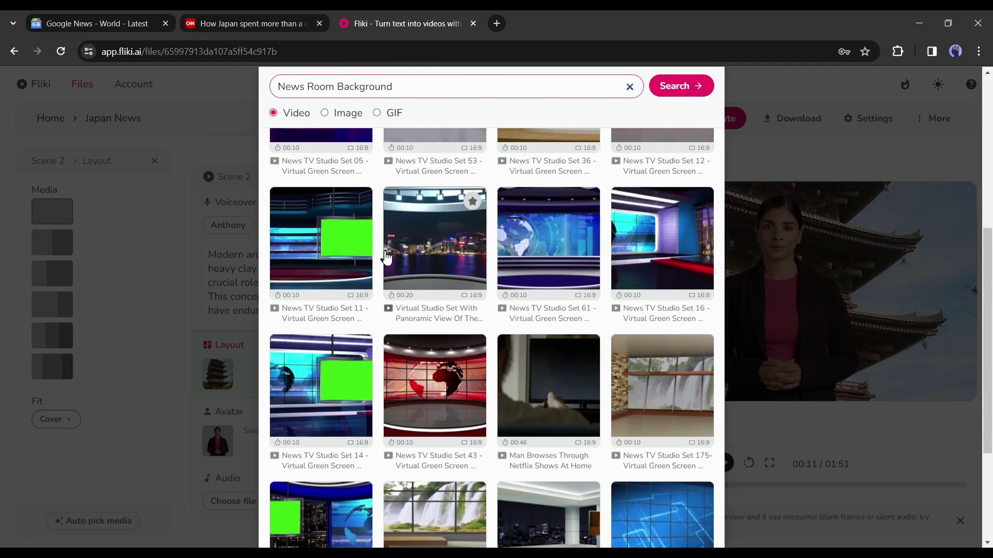
{"action": "left_click", "coordinate": [700, 217]}
{"action": "key", "text": "Escape"}
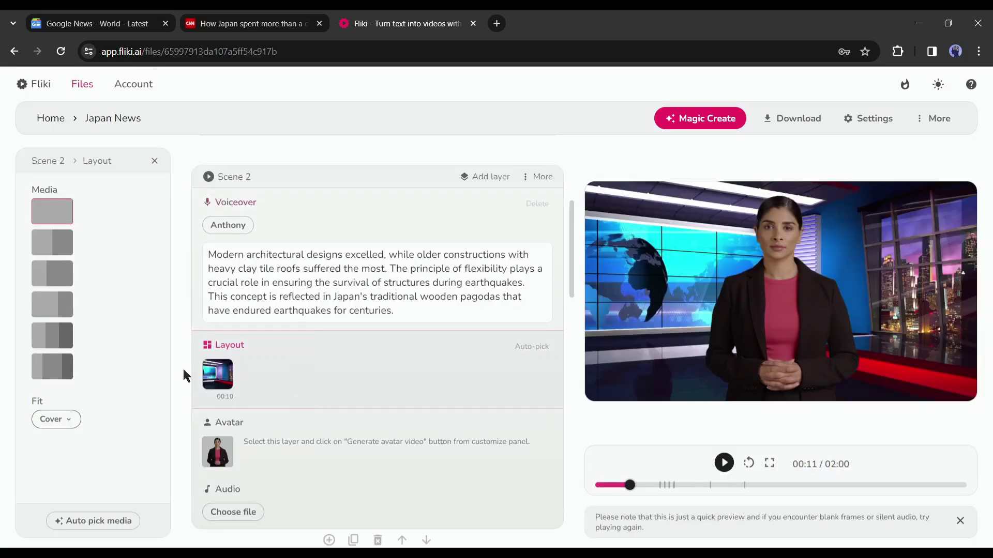
Open the favorite media for Scene 2's layout.
{"action": "left_click", "coordinate": [218, 374]}
{"action": "left_click", "coordinate": [605, 130]}
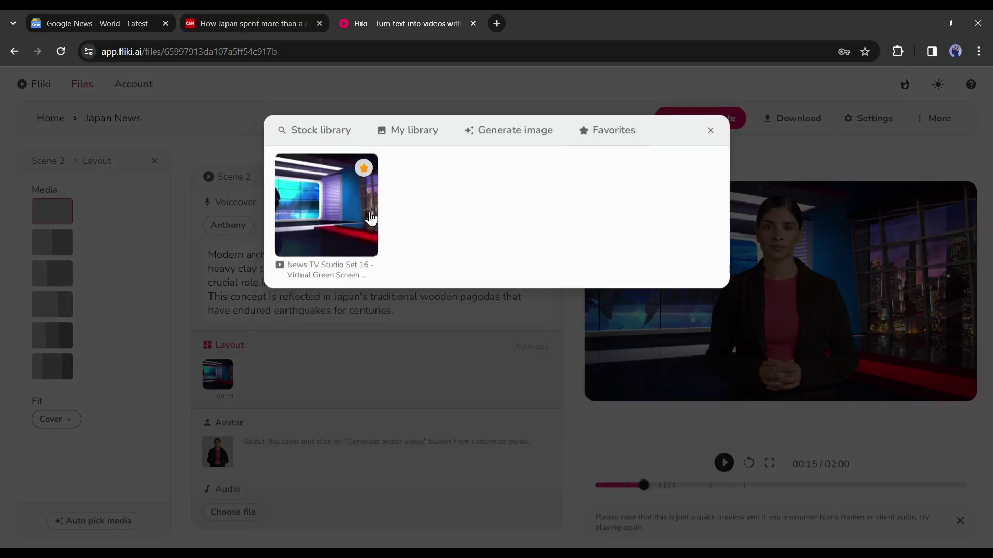